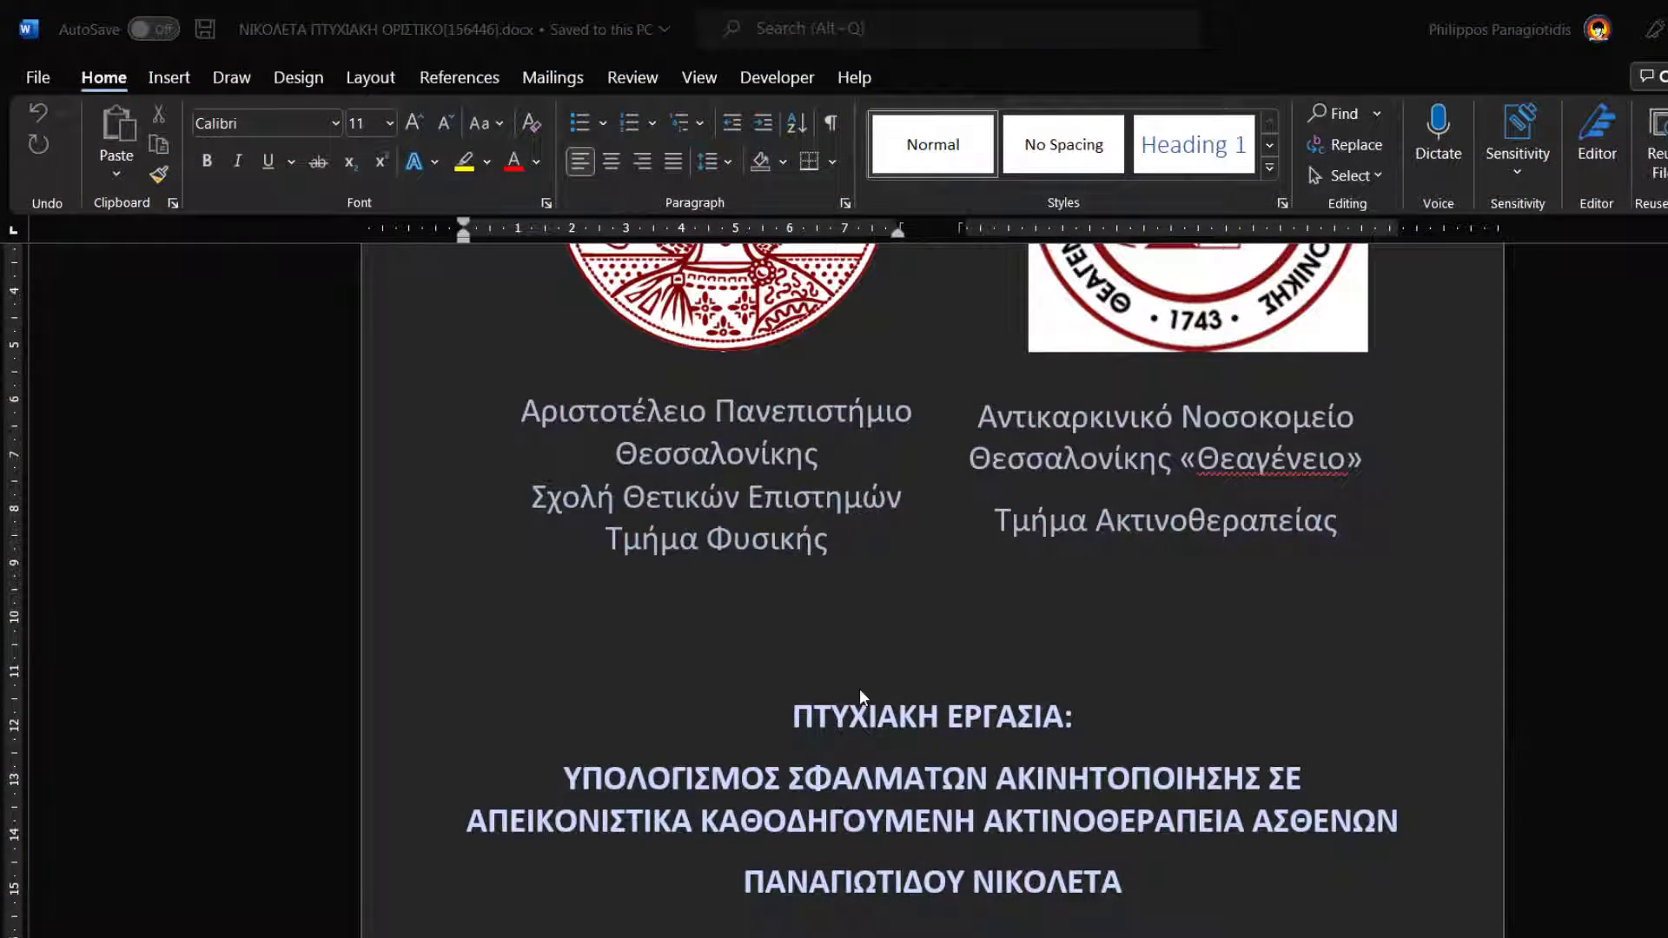
- Scroll through the thesis to its English title page, then bring up the Review ribbon
click(858, 688)
scroll(860, 690, down, 4)
scroll(895, 694, down, 9)
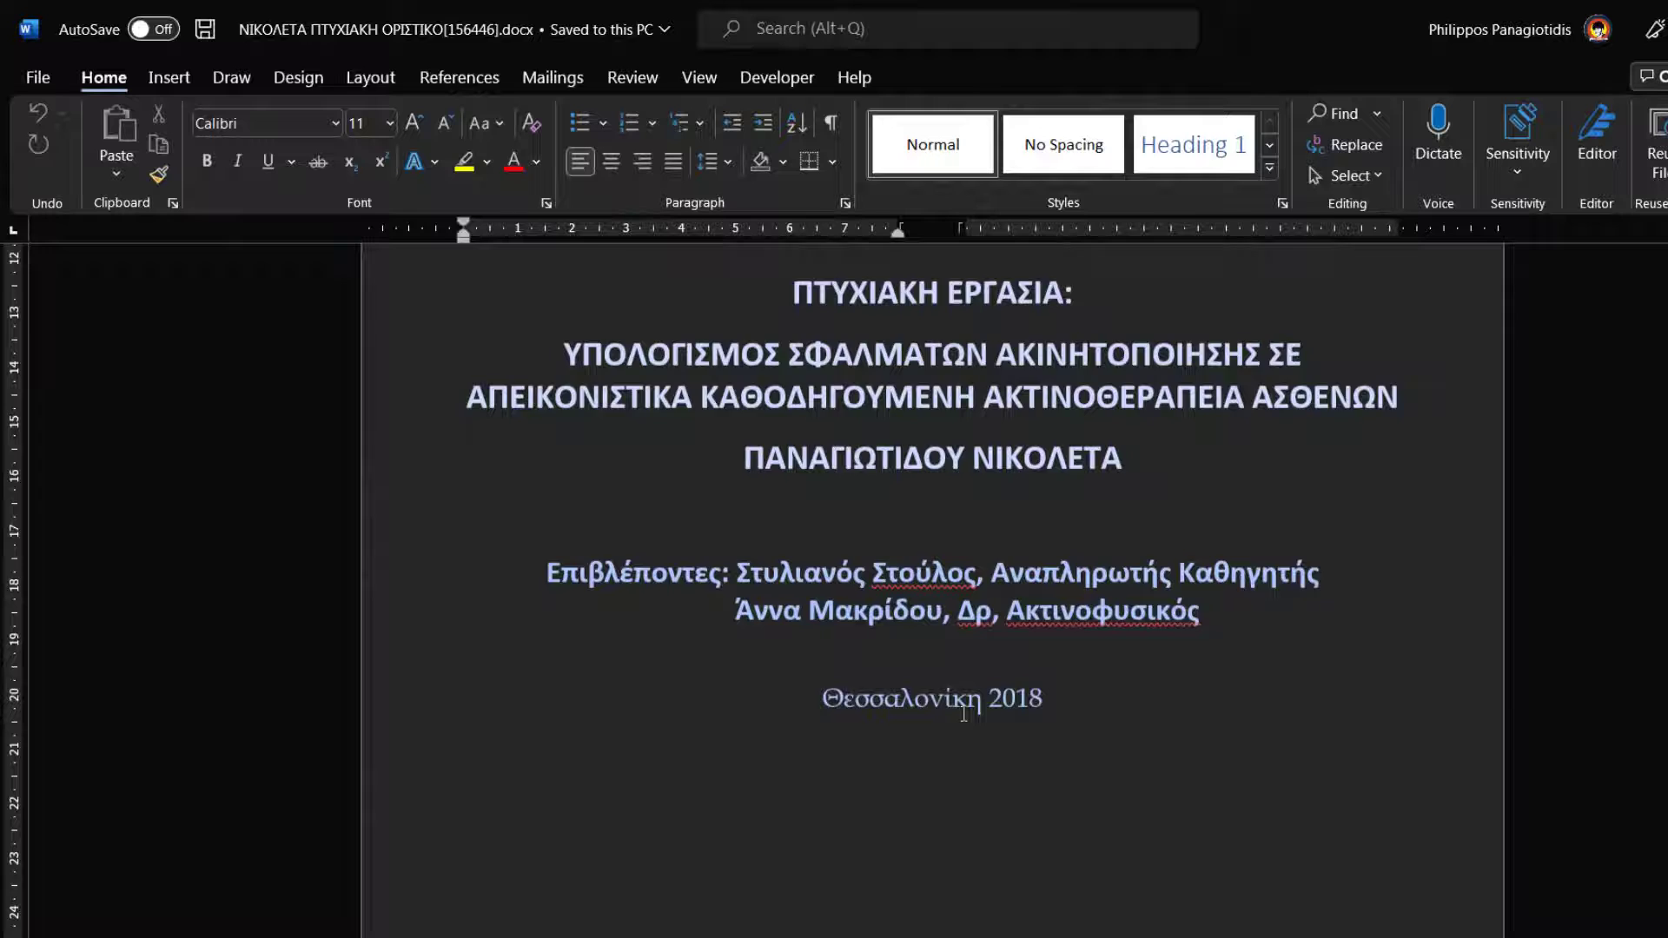
scroll(1034, 677, down, 8)
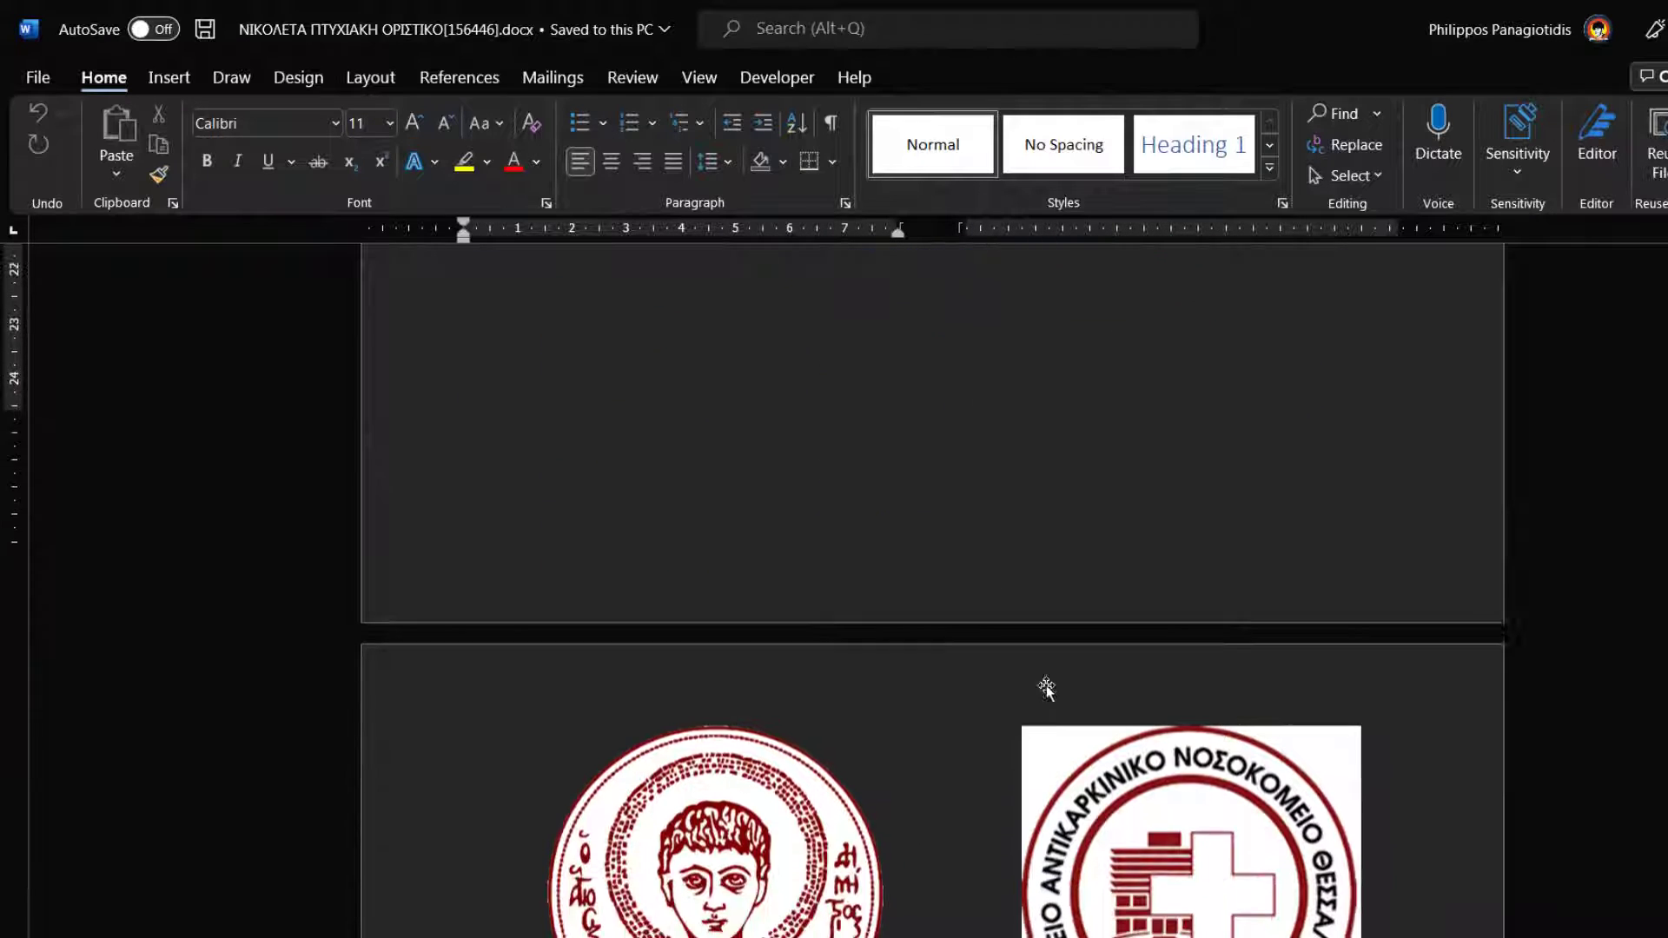
scroll(1090, 595, down, 9)
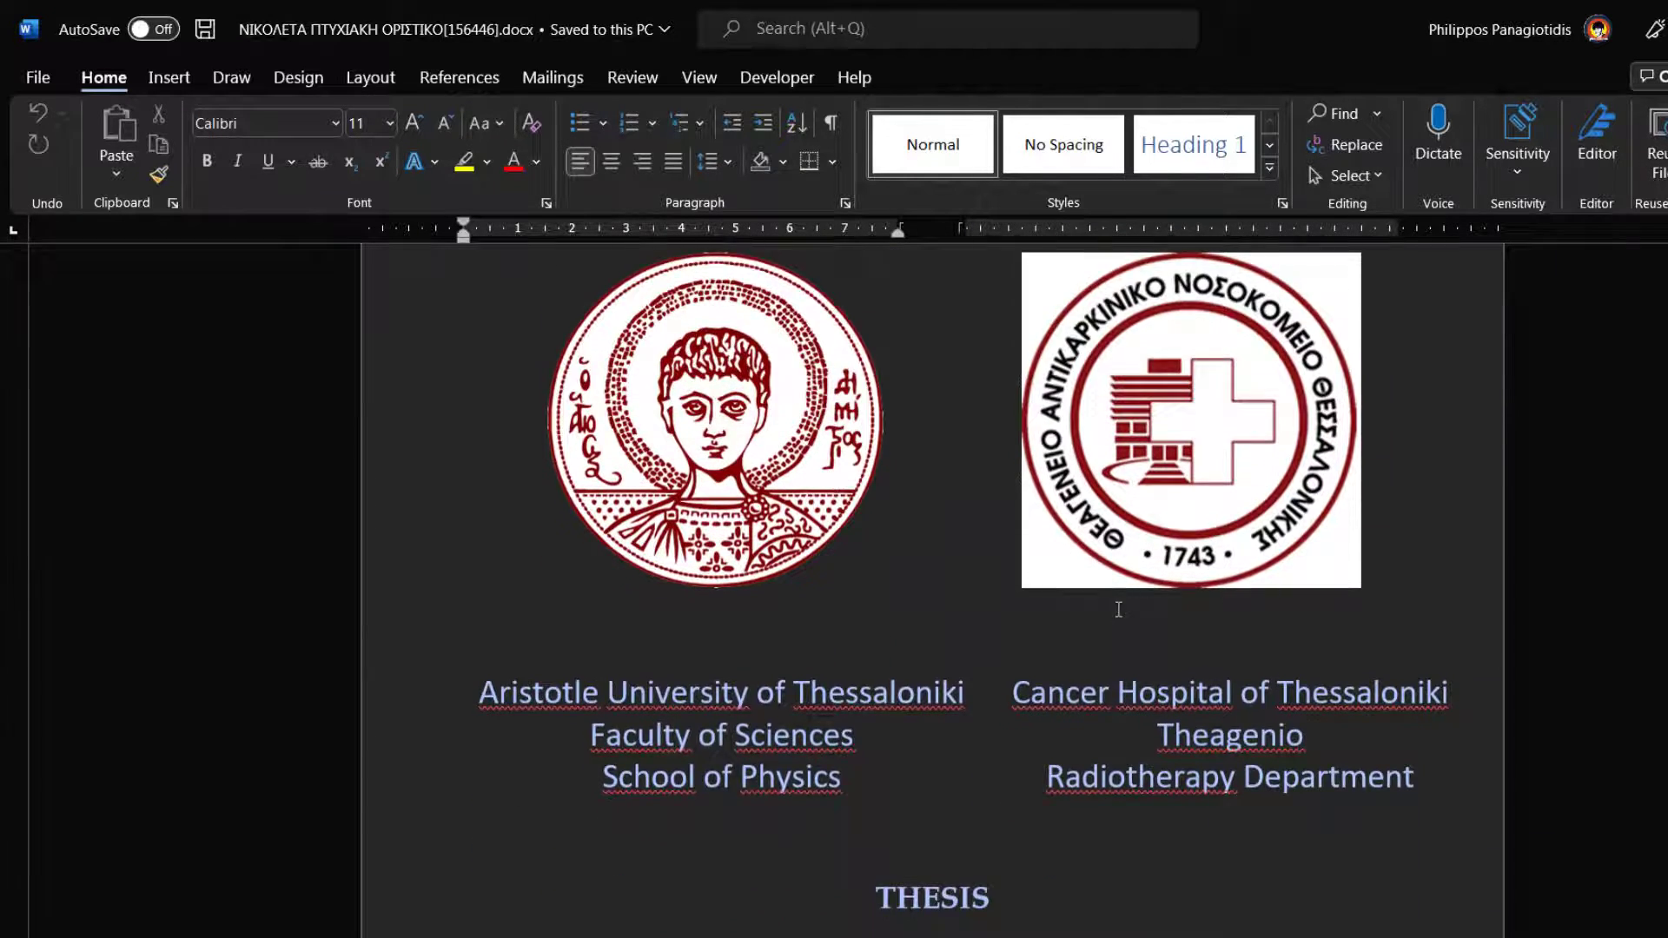
scroll(1178, 654, down, 9)
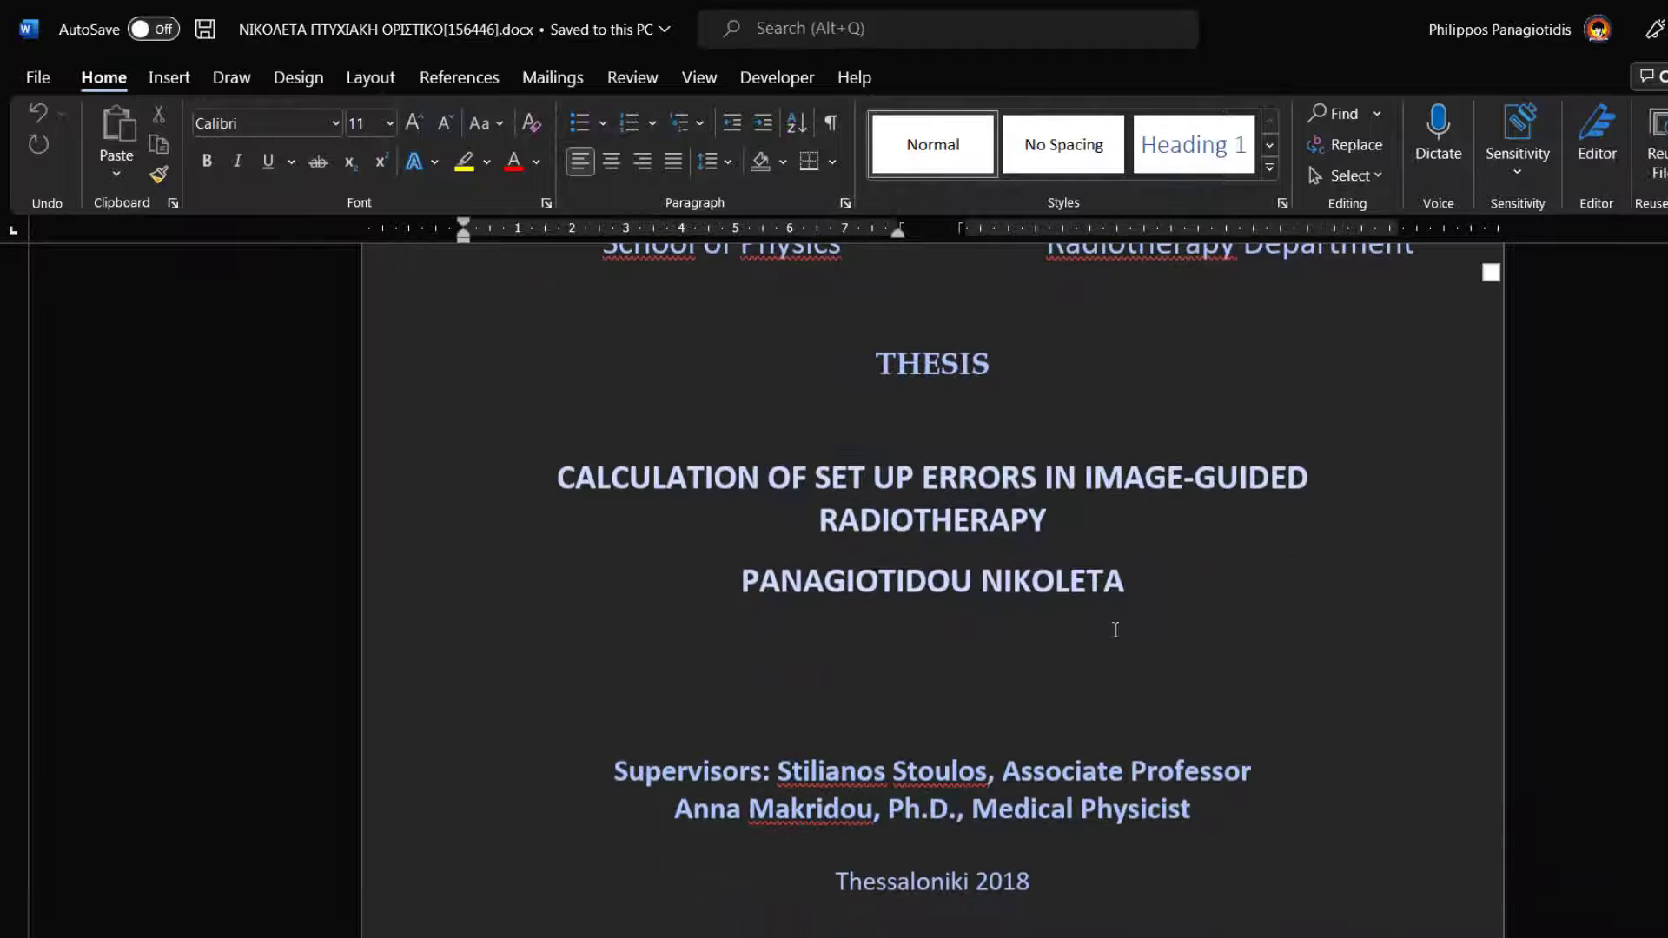
scroll(1077, 602, down, 8)
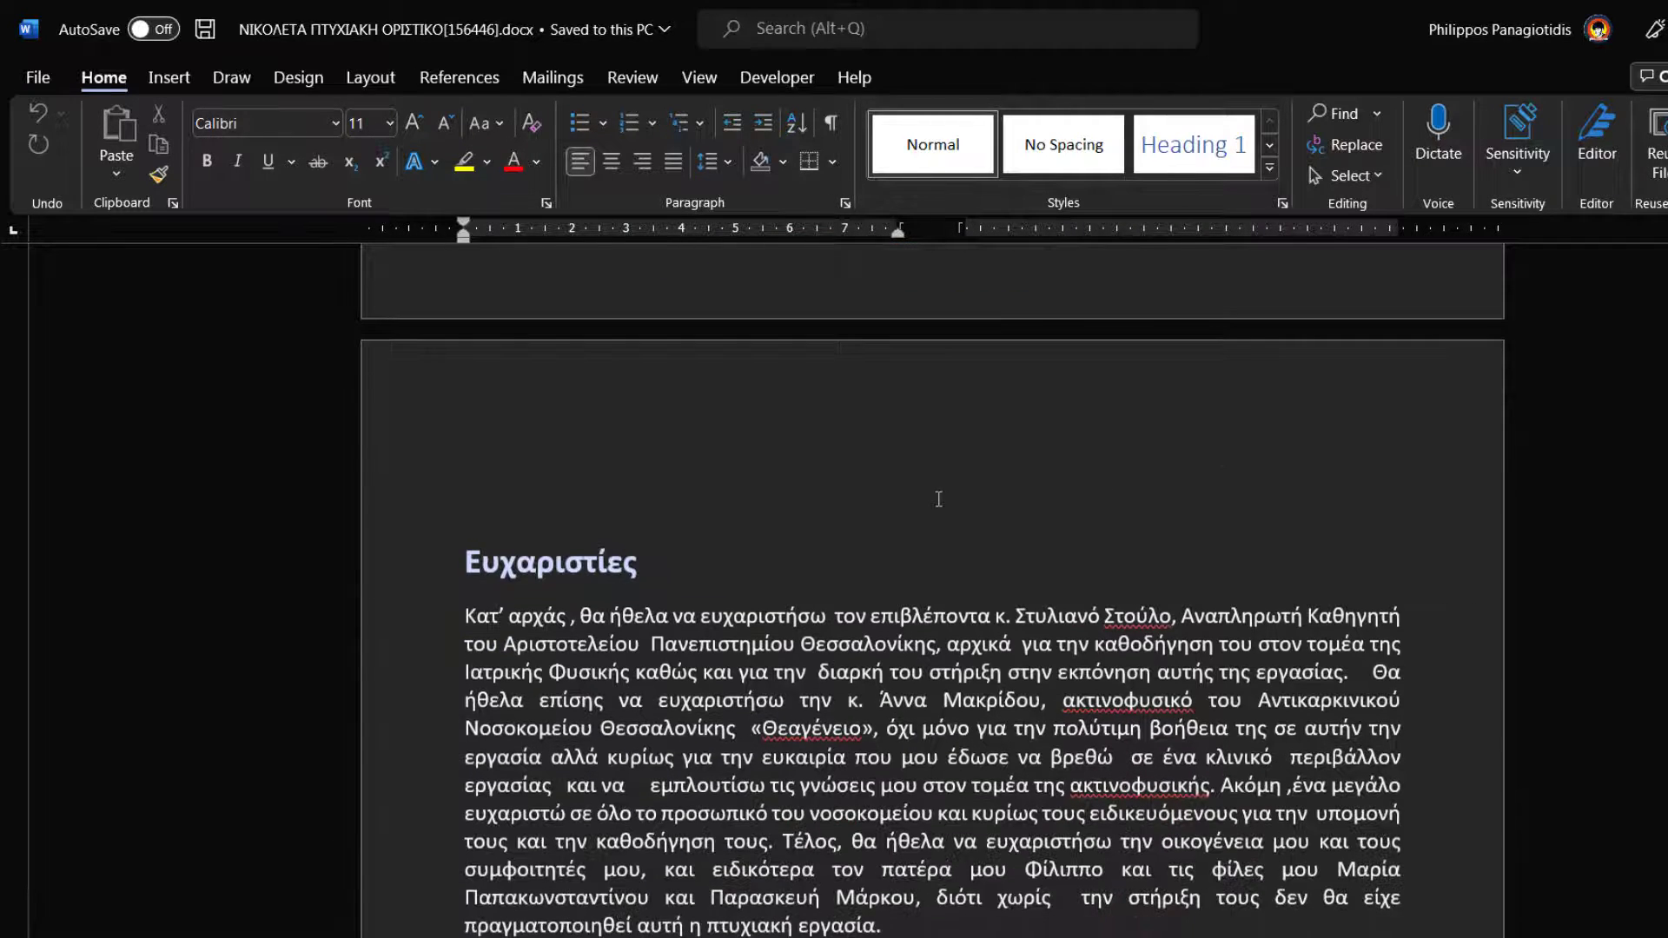
scroll(938, 498, down, 1)
scroll(938, 498, down, 6)
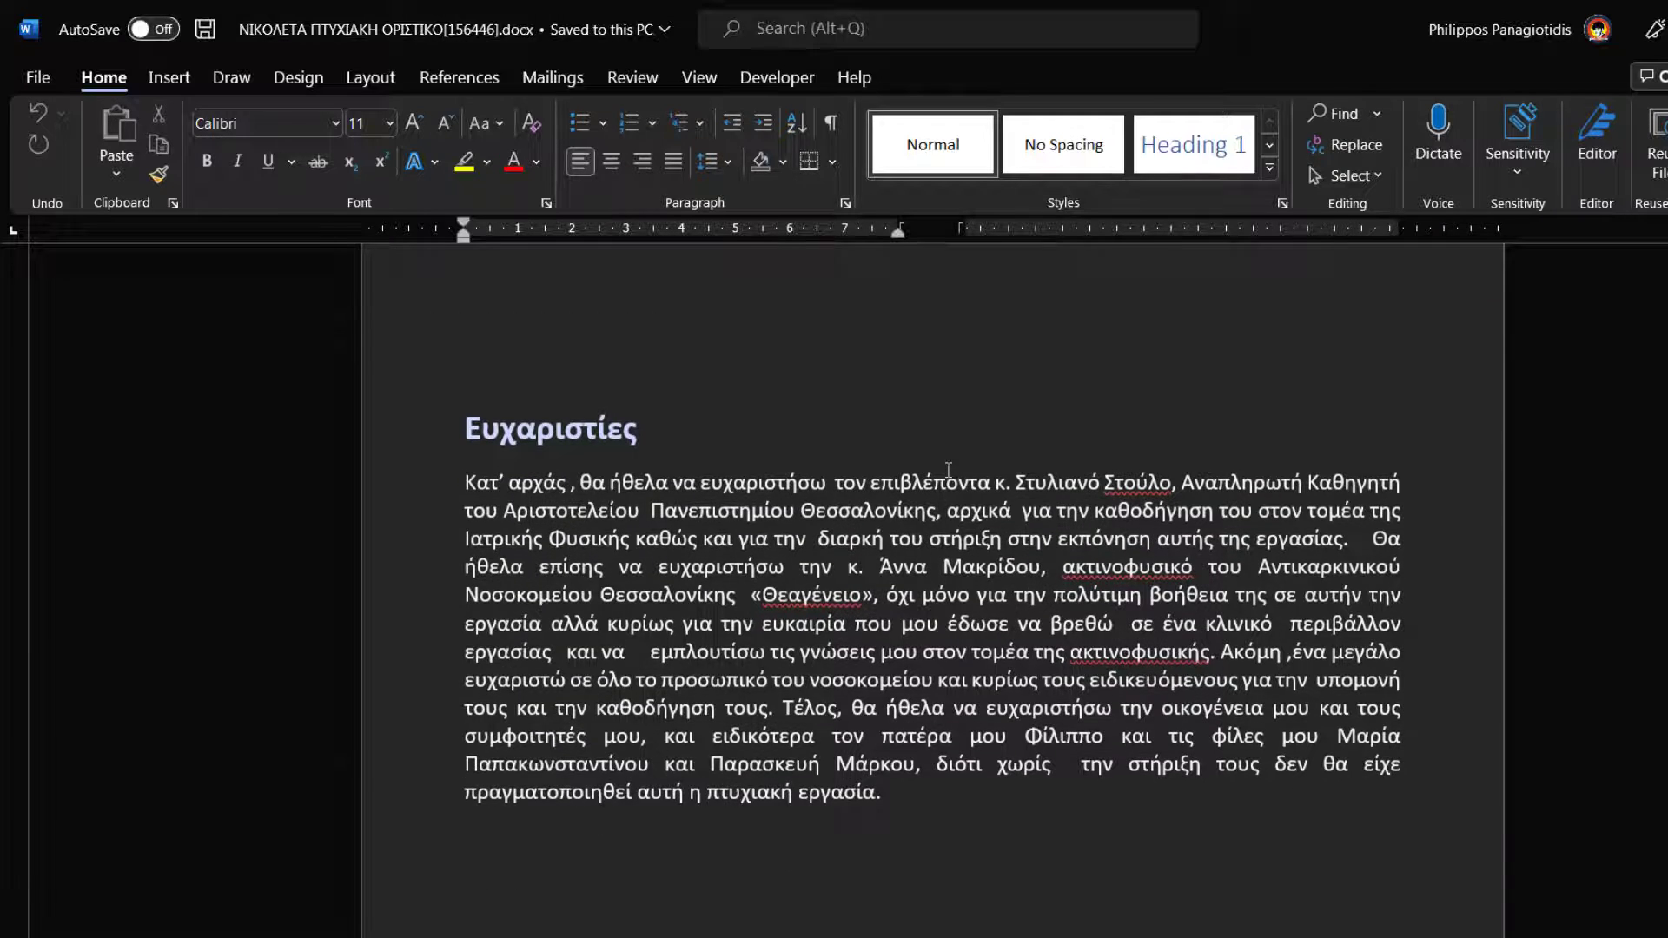
scroll(949, 470, down, 1)
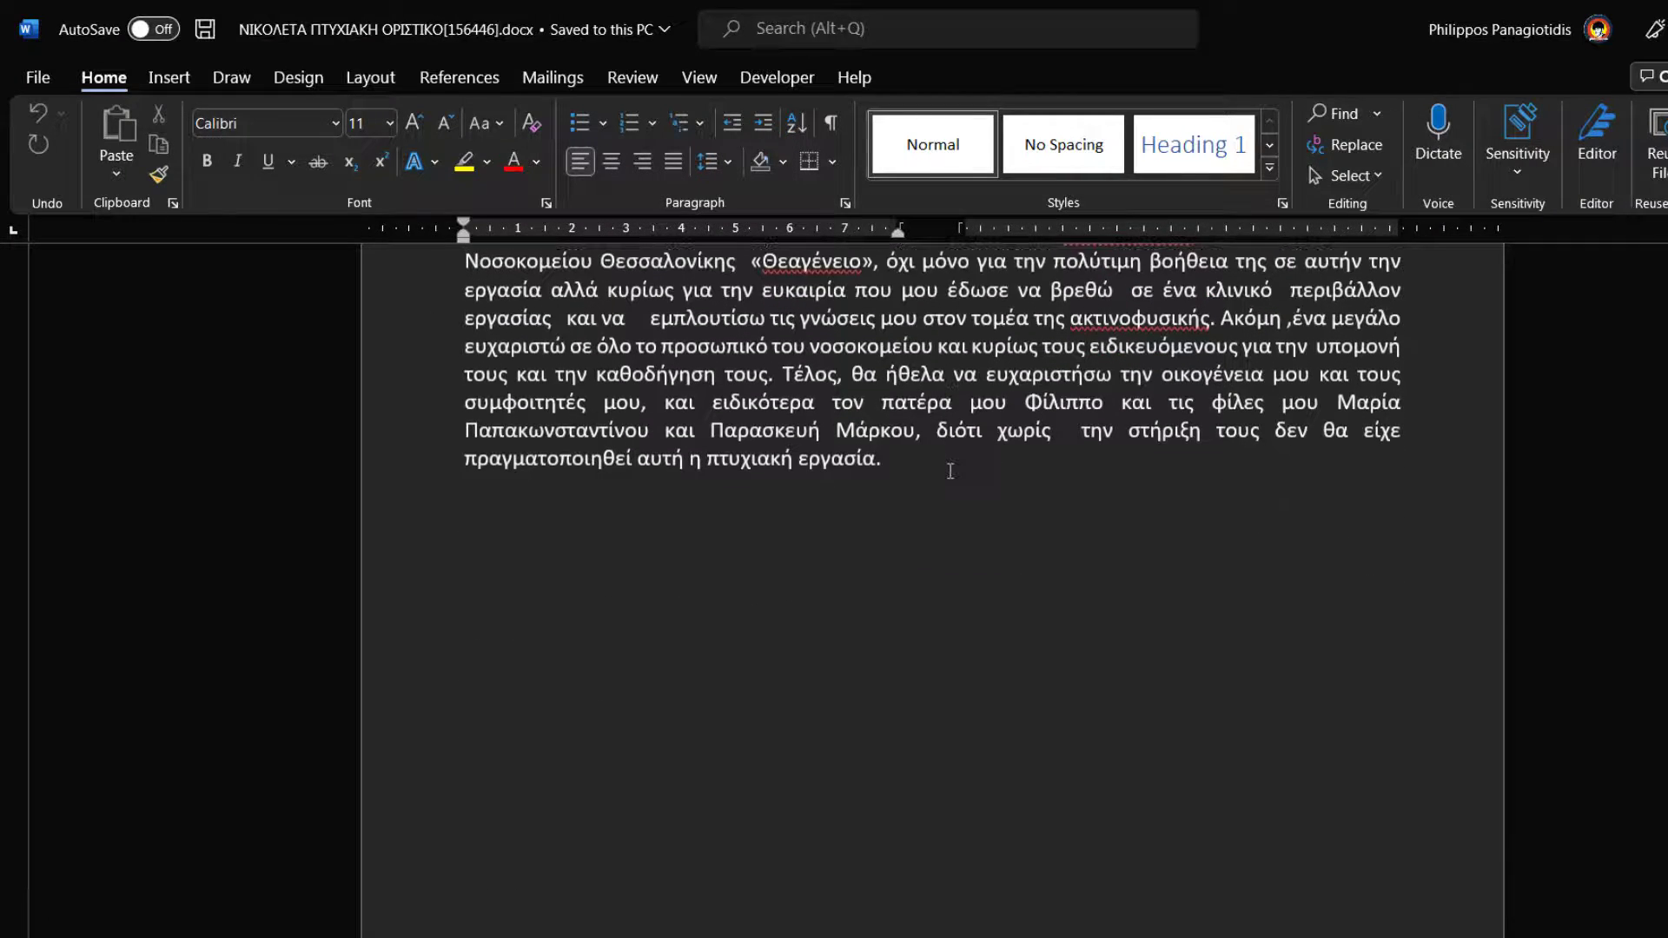
scroll(950, 470, down, 1)
scroll(950, 470, up, 8)
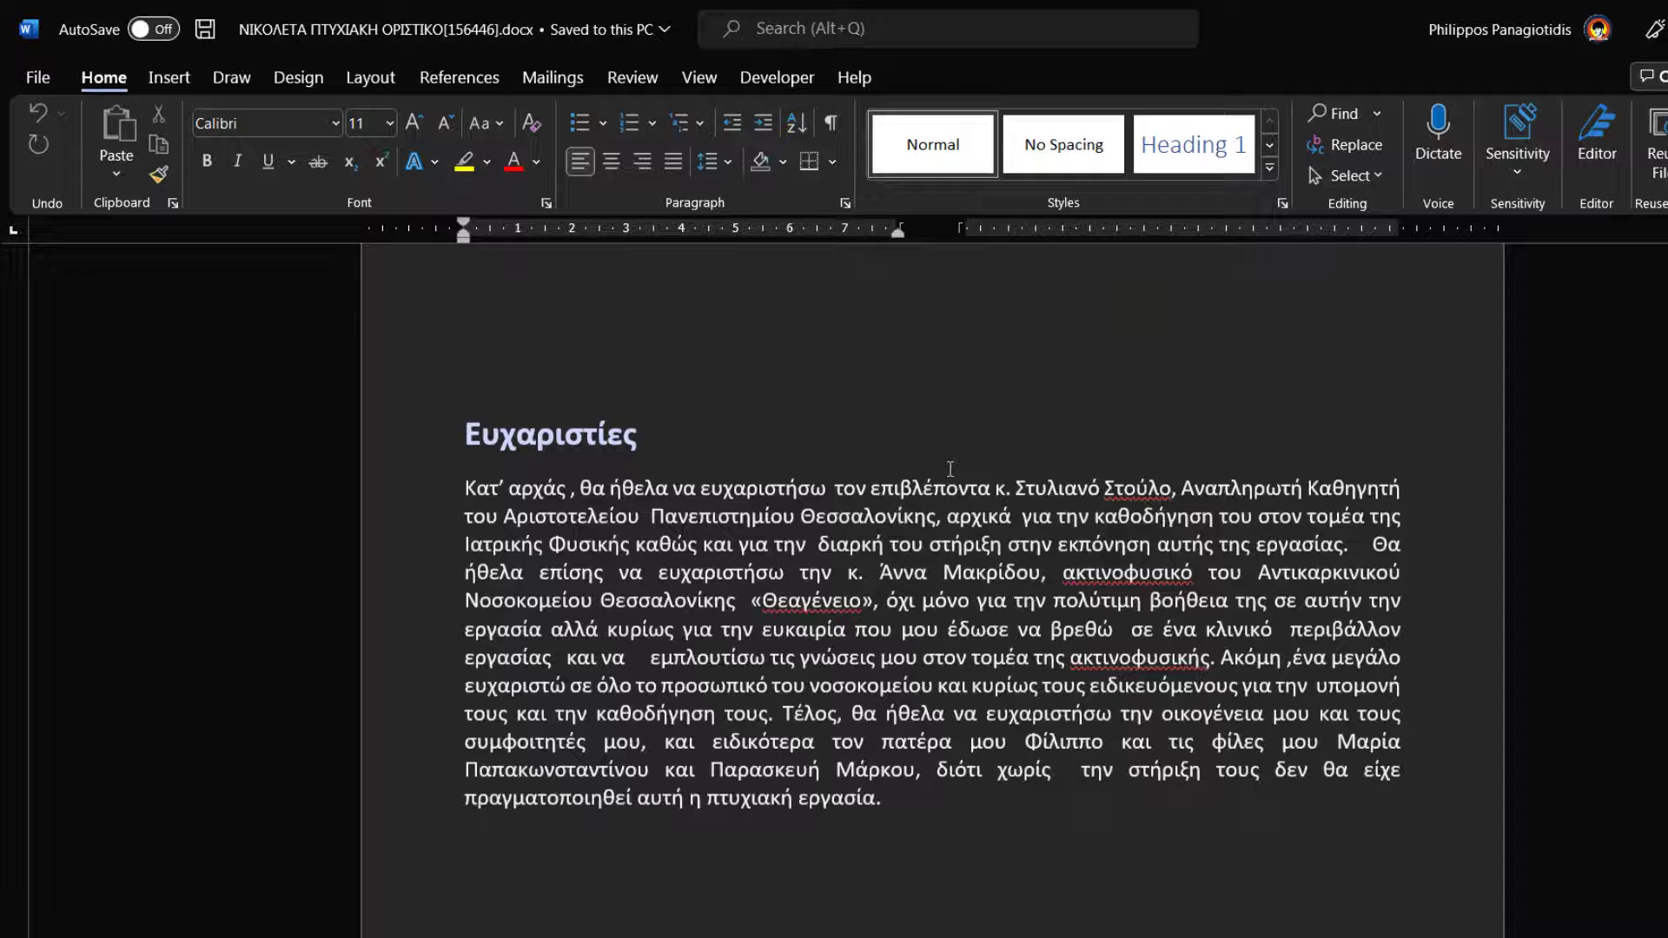
scroll(950, 469, up, 2)
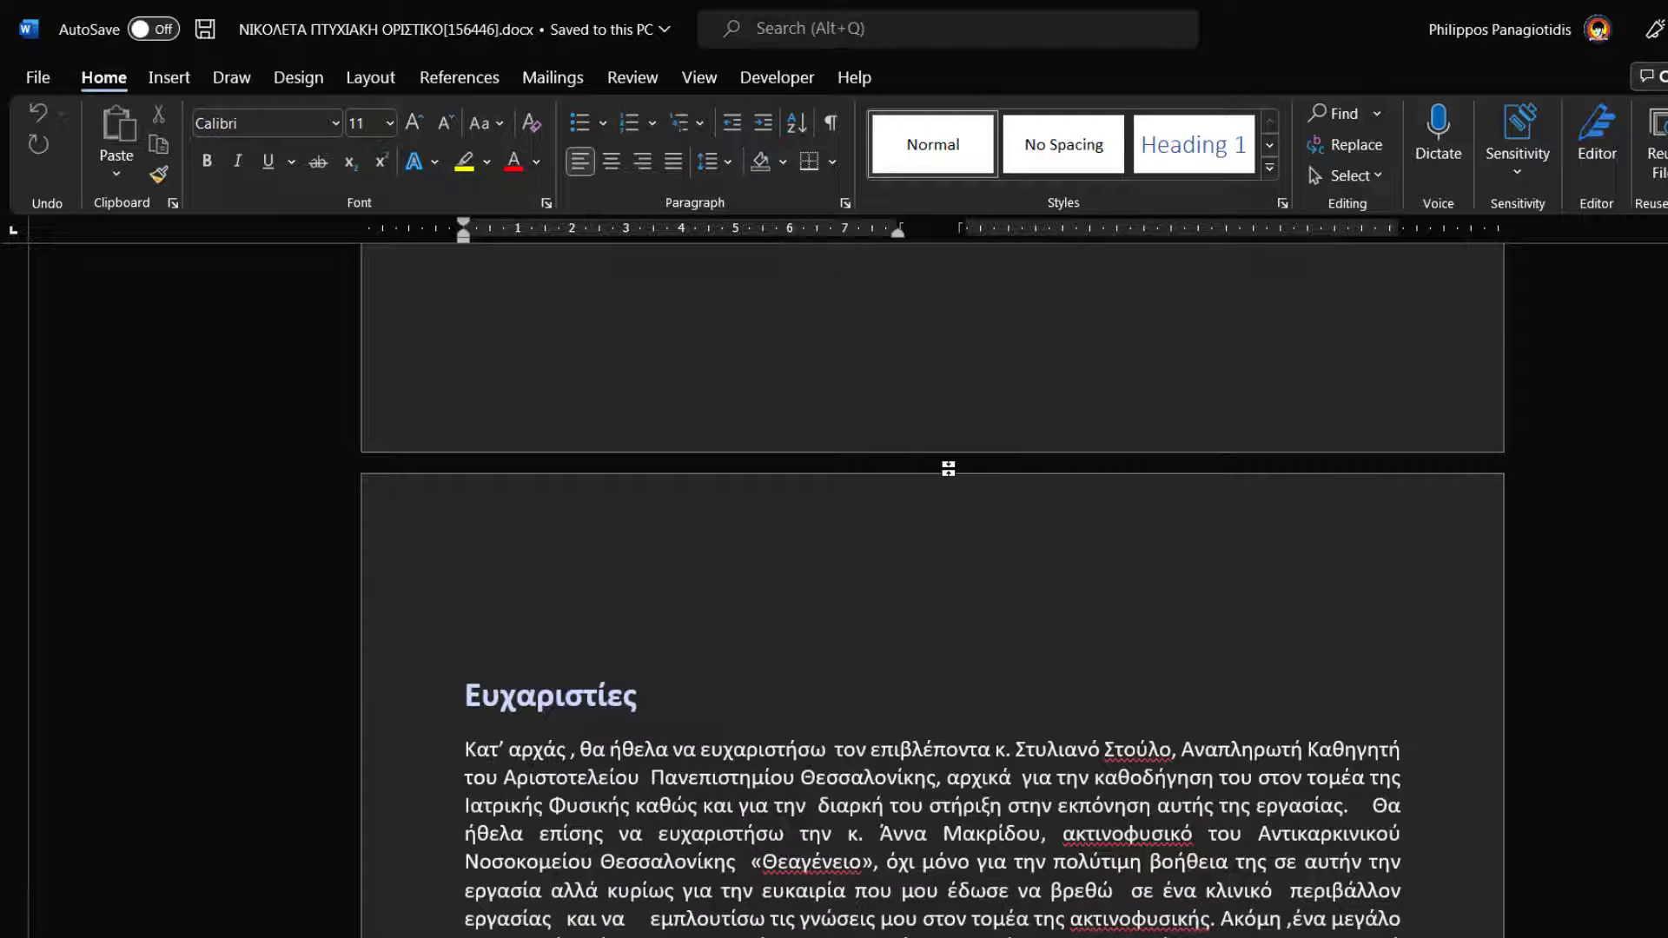
scroll(948, 469, up, 4)
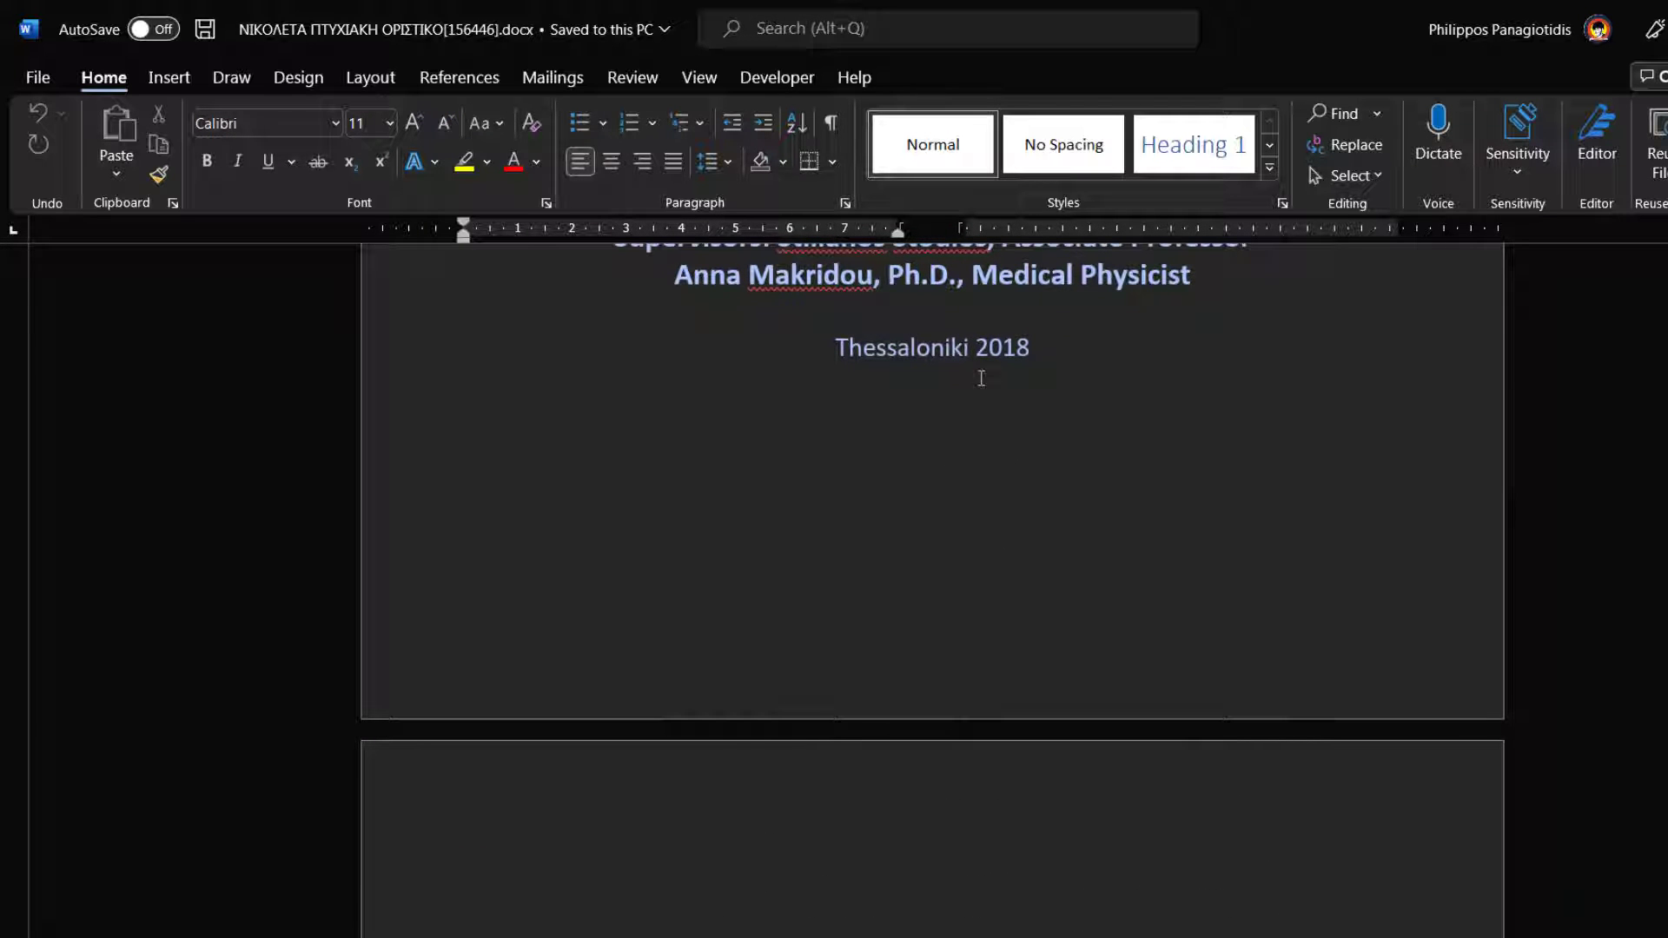
click(658, 86)
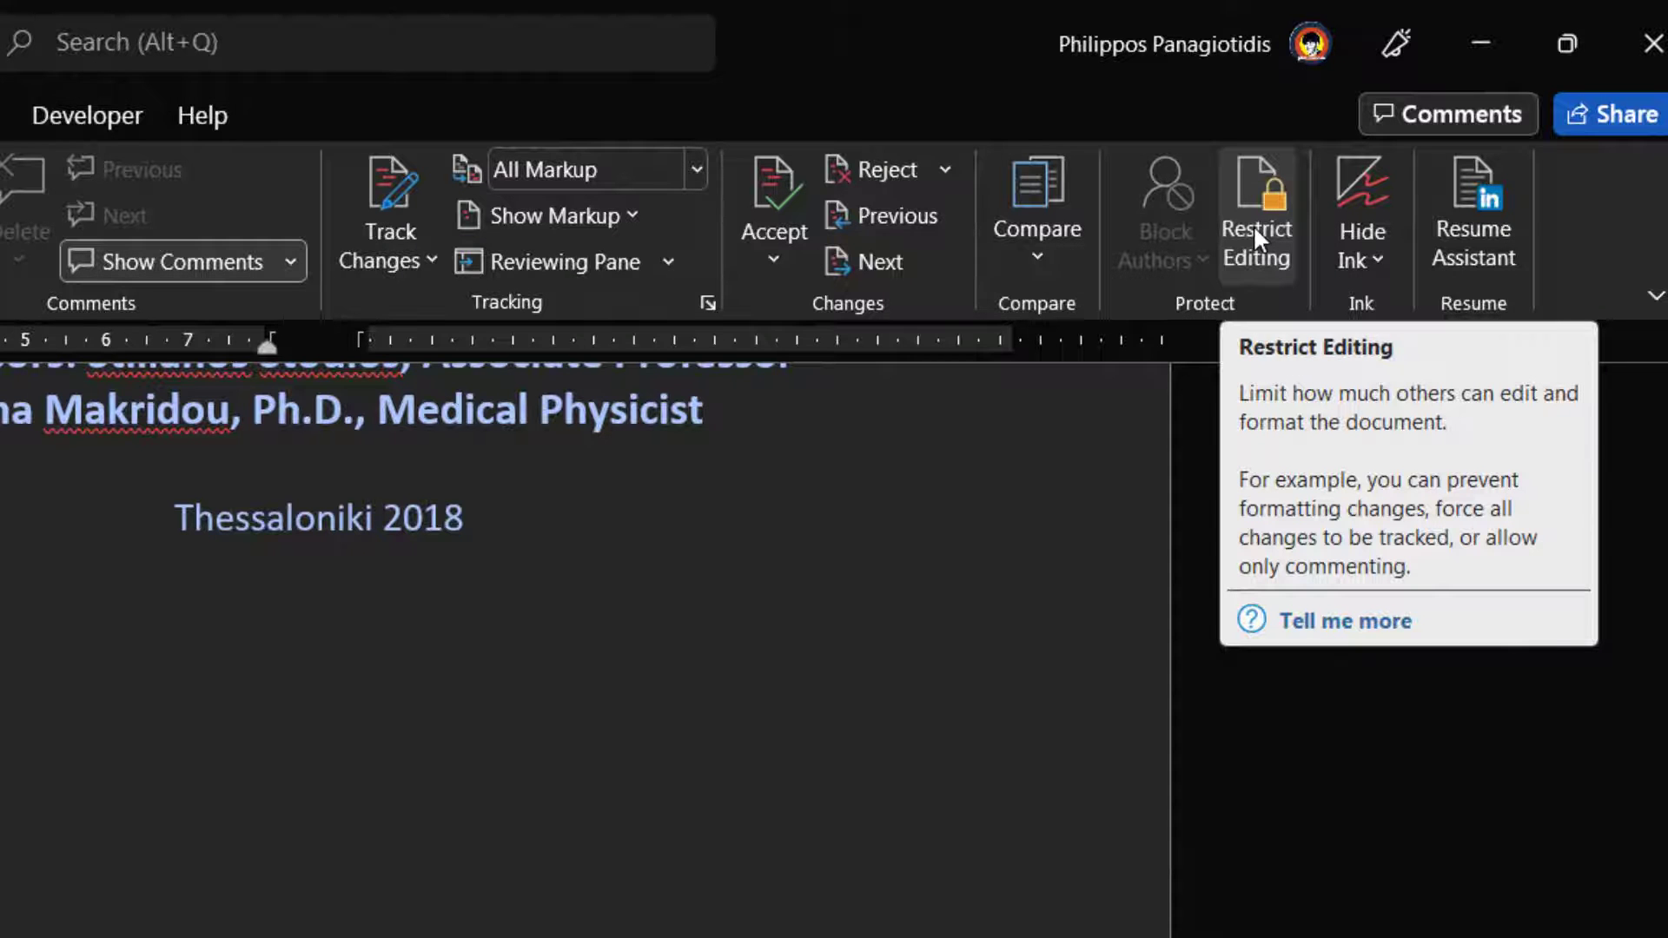
- Open Restrict Editing and turn on 'Limit formatting to a selection of styles'
click(1255, 226)
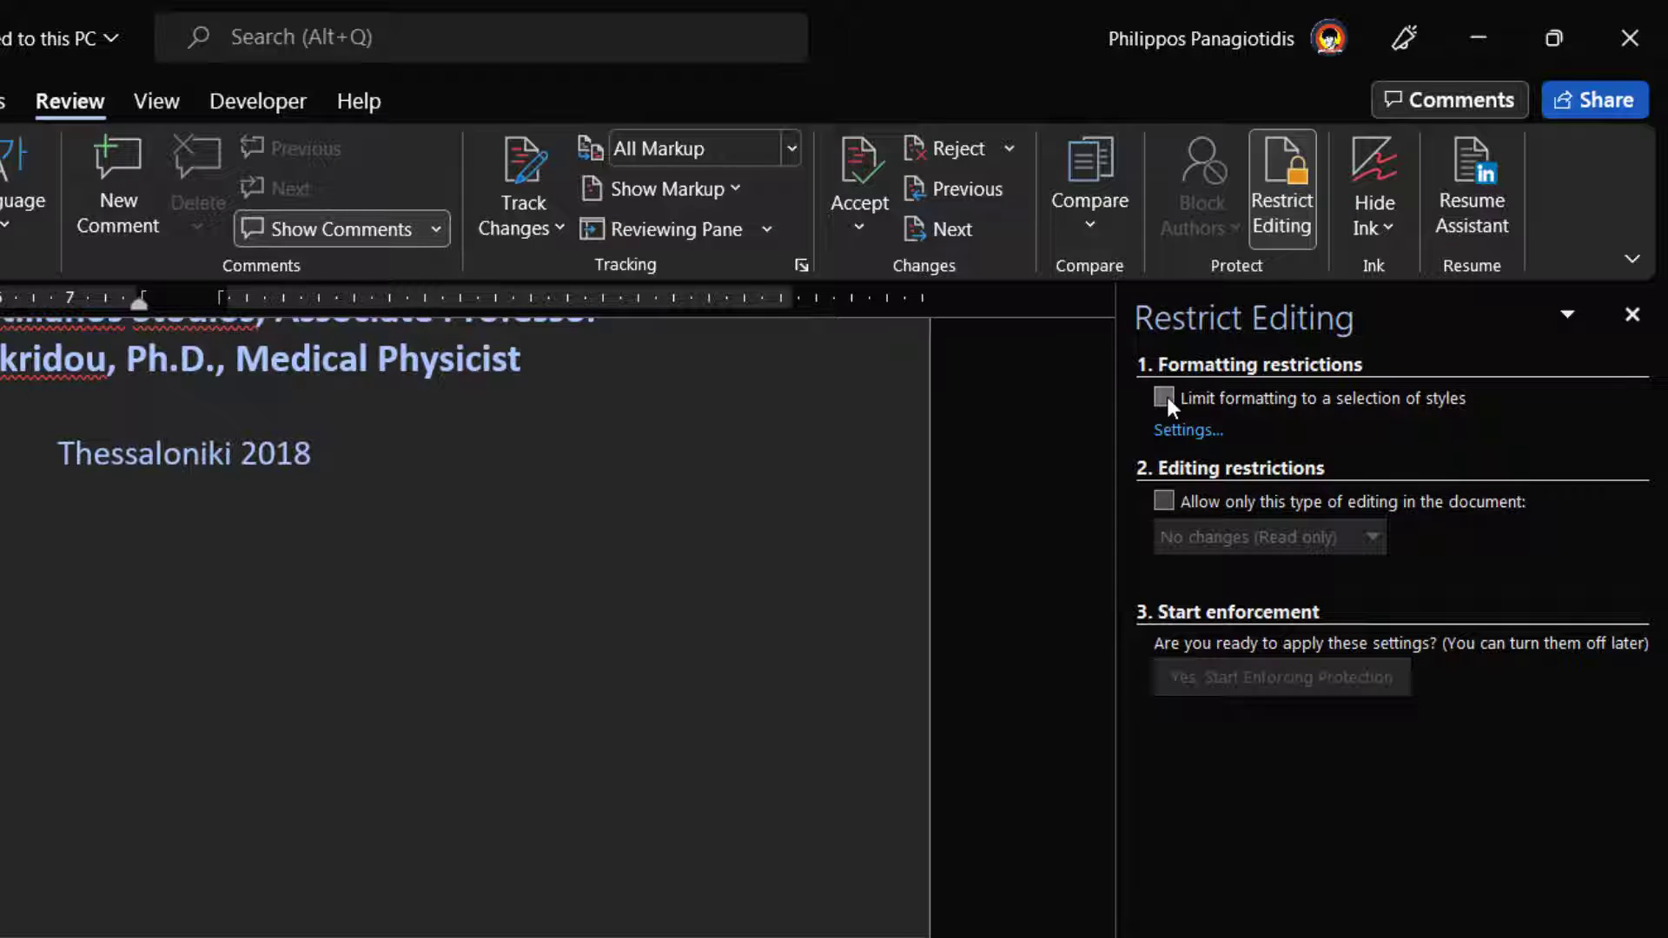
click(1167, 398)
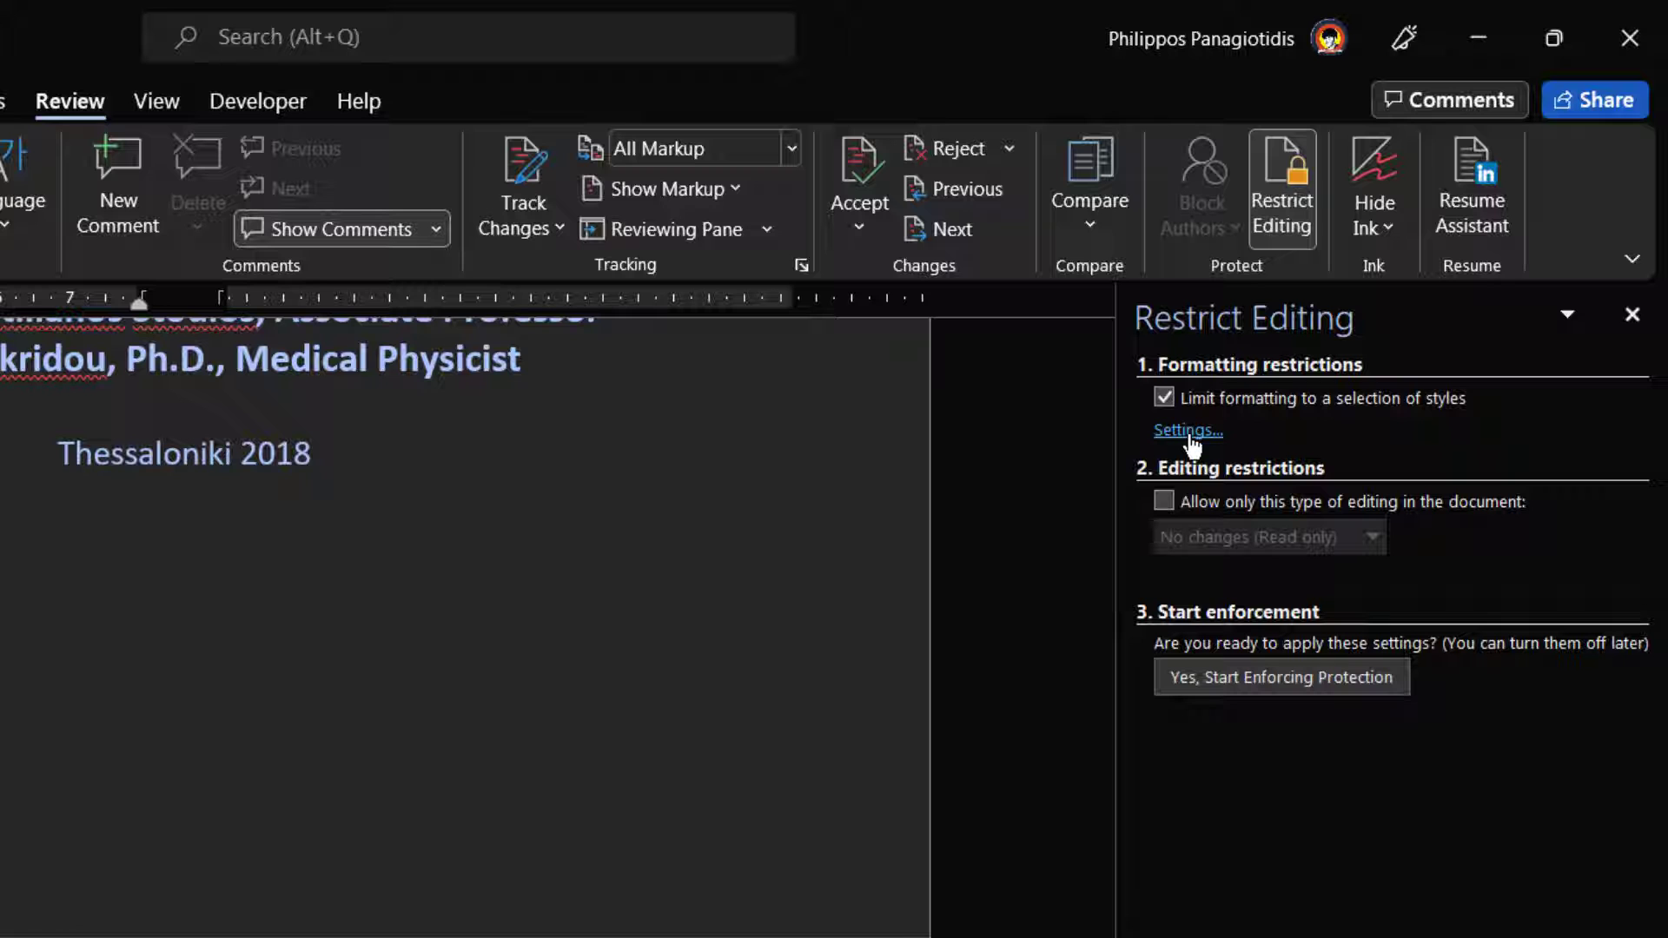
- Open the Formatting Restrictions style list and leave Balloon Text (recommended) allowed after toggling it
click(1188, 431)
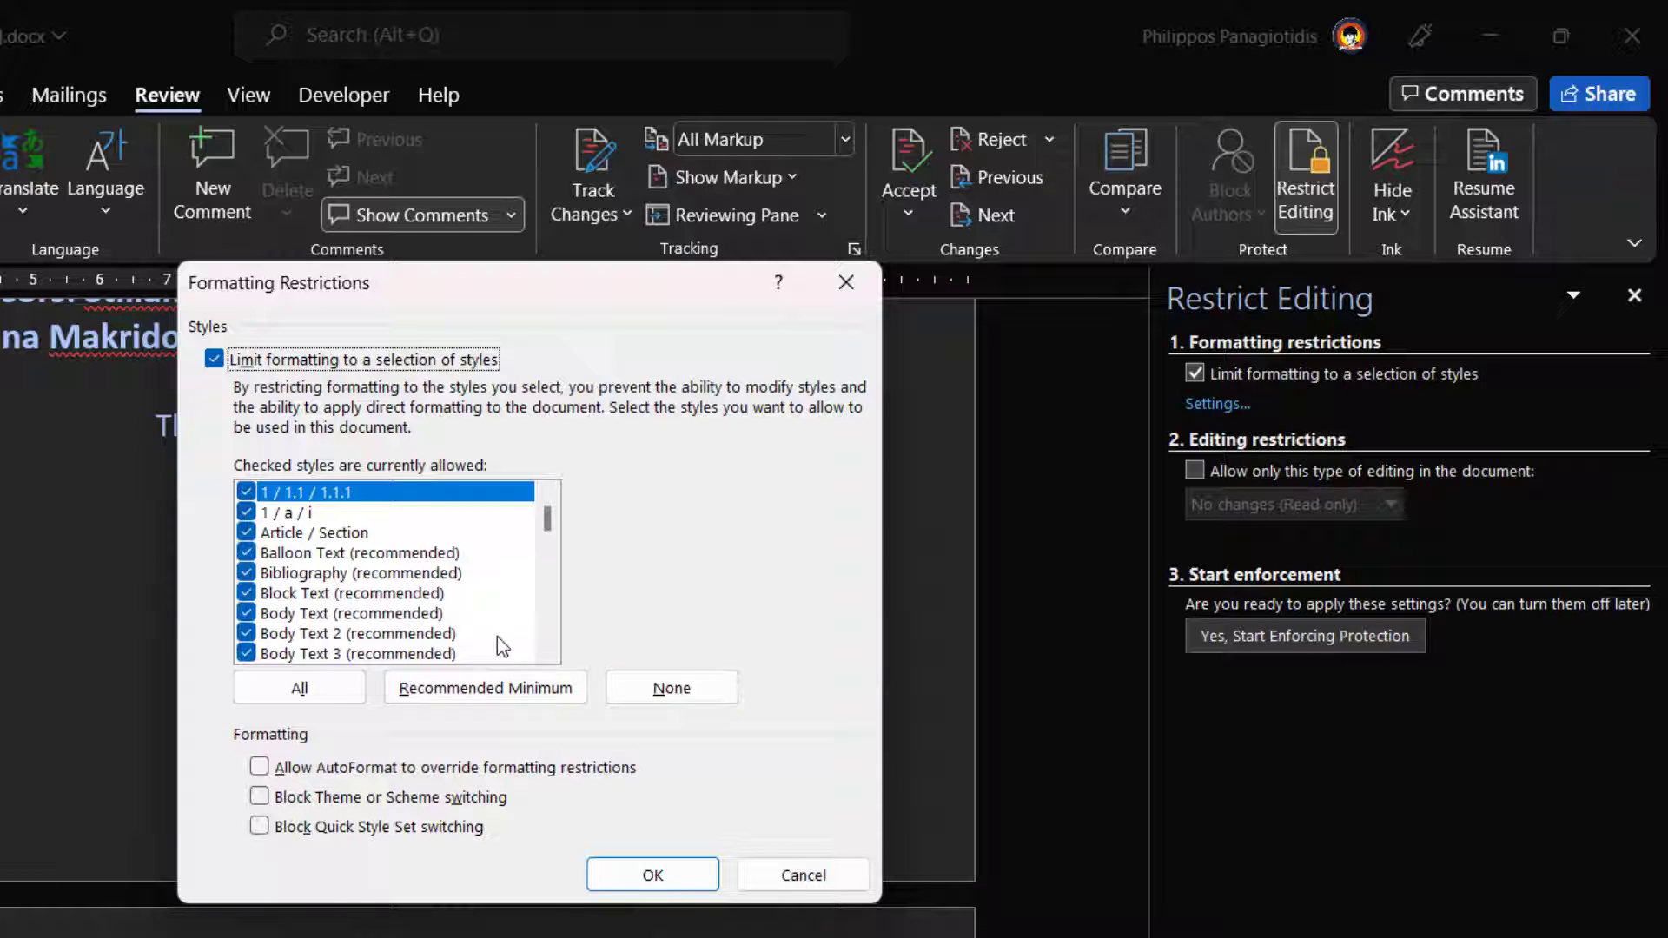
click(243, 532)
click(249, 556)
click(246, 554)
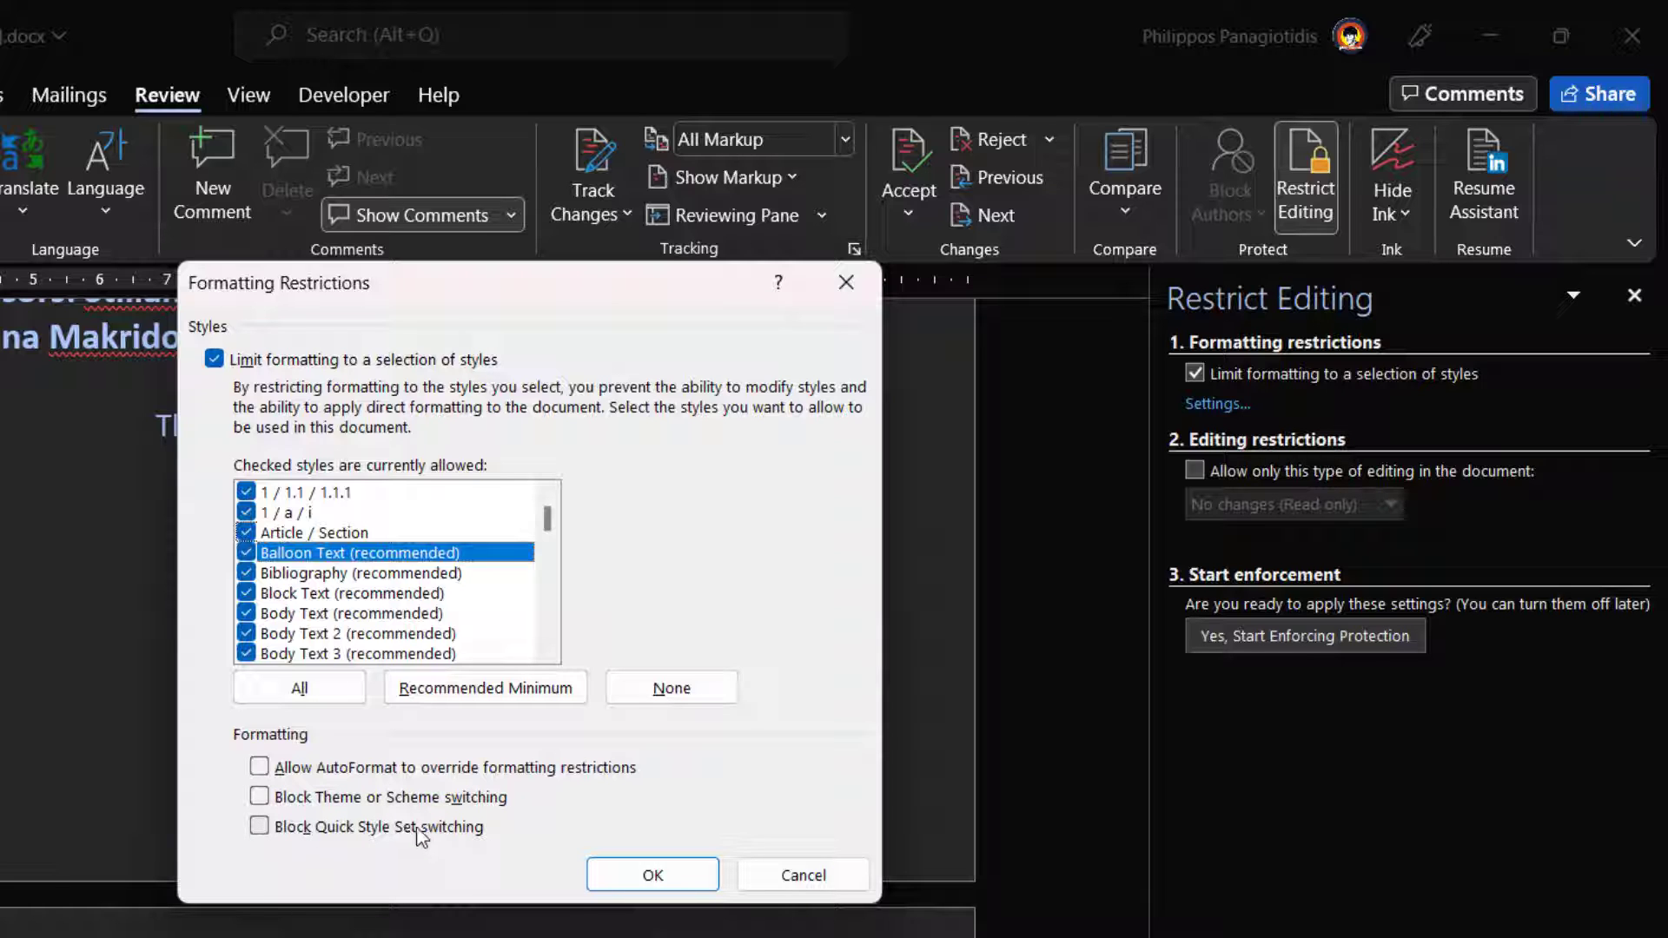
- Apply the formatting restrictions but decline removing the thesis's disallowed formatting
click(653, 876)
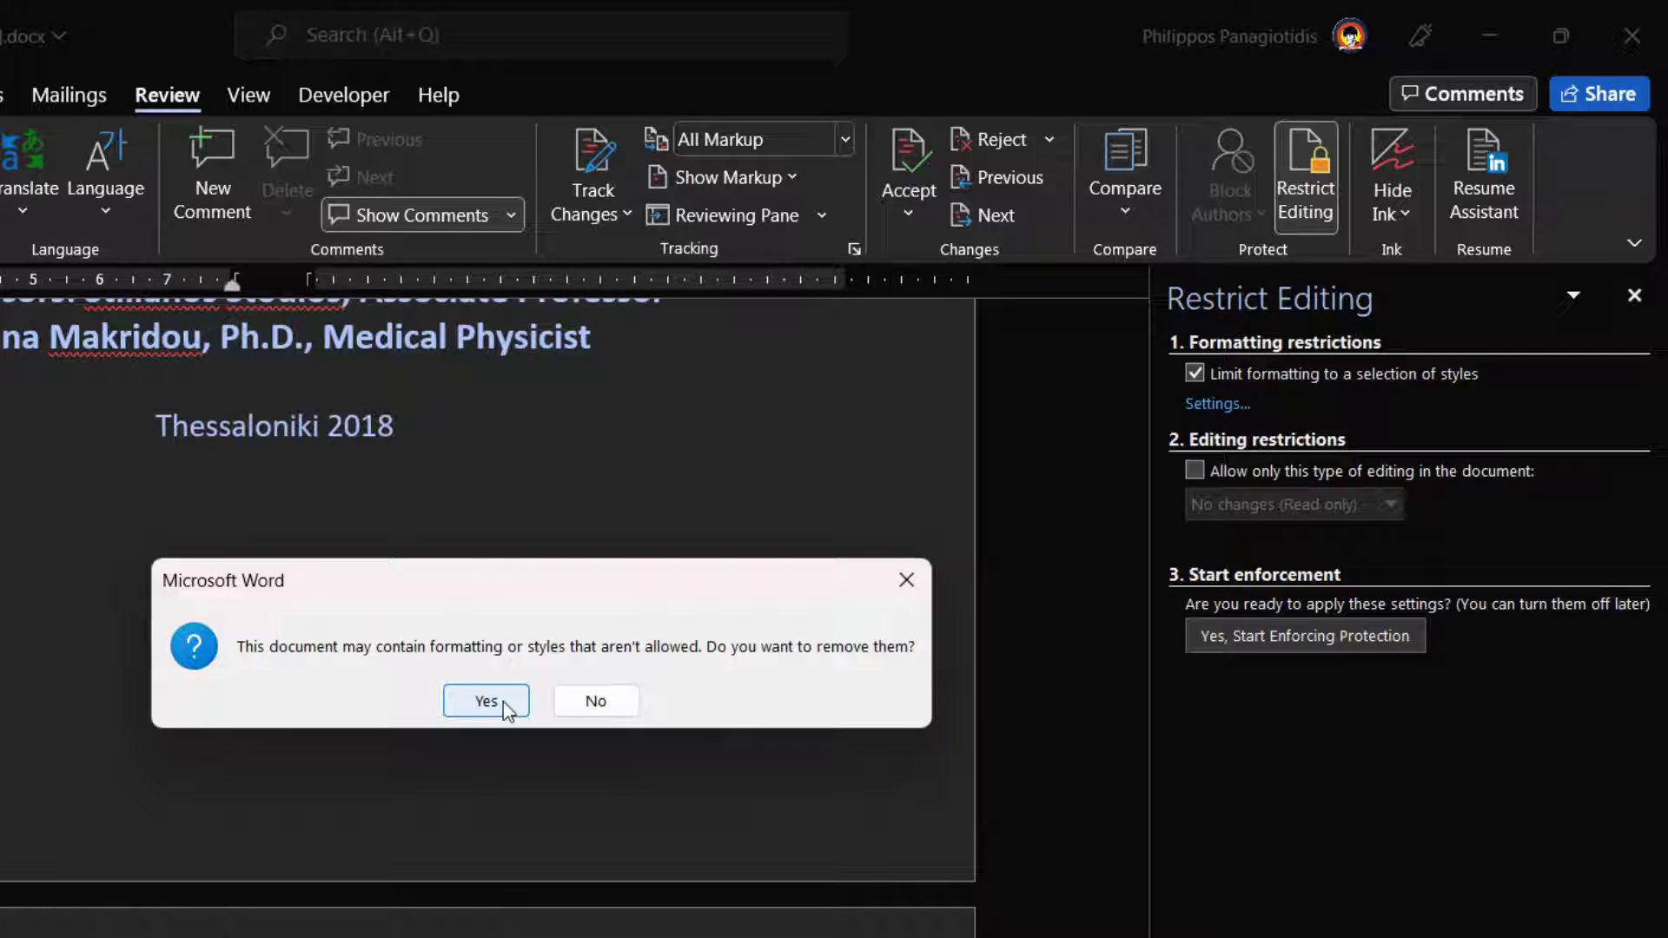
click(595, 701)
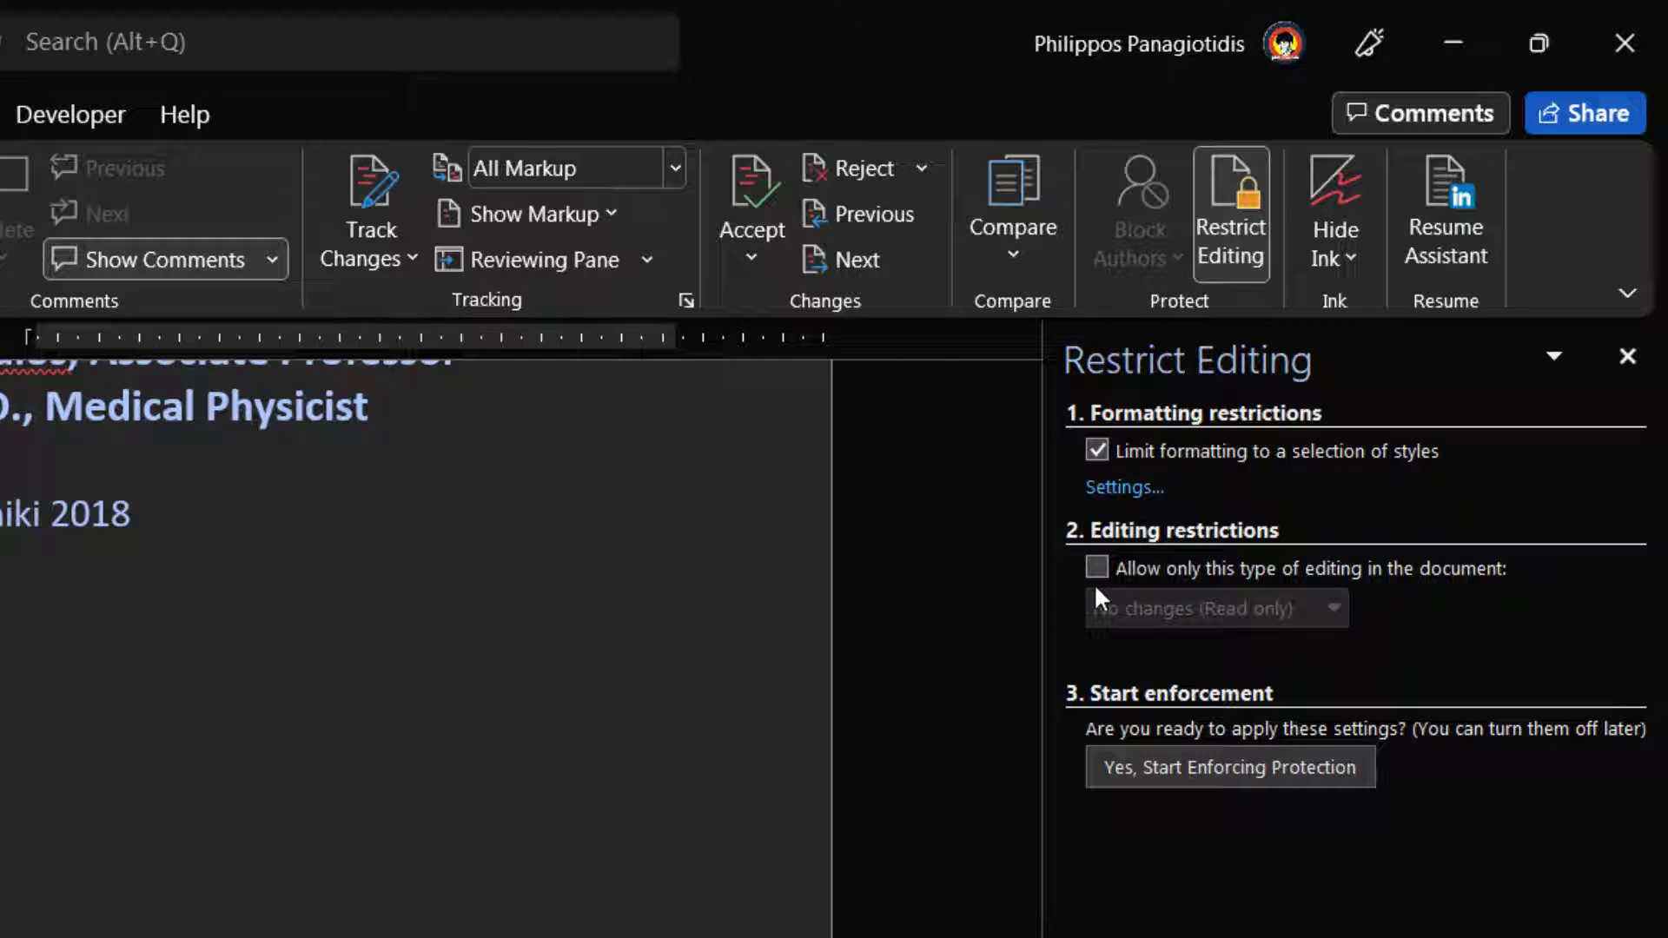
- Restrict editing to No changes (Read only)
click(1107, 570)
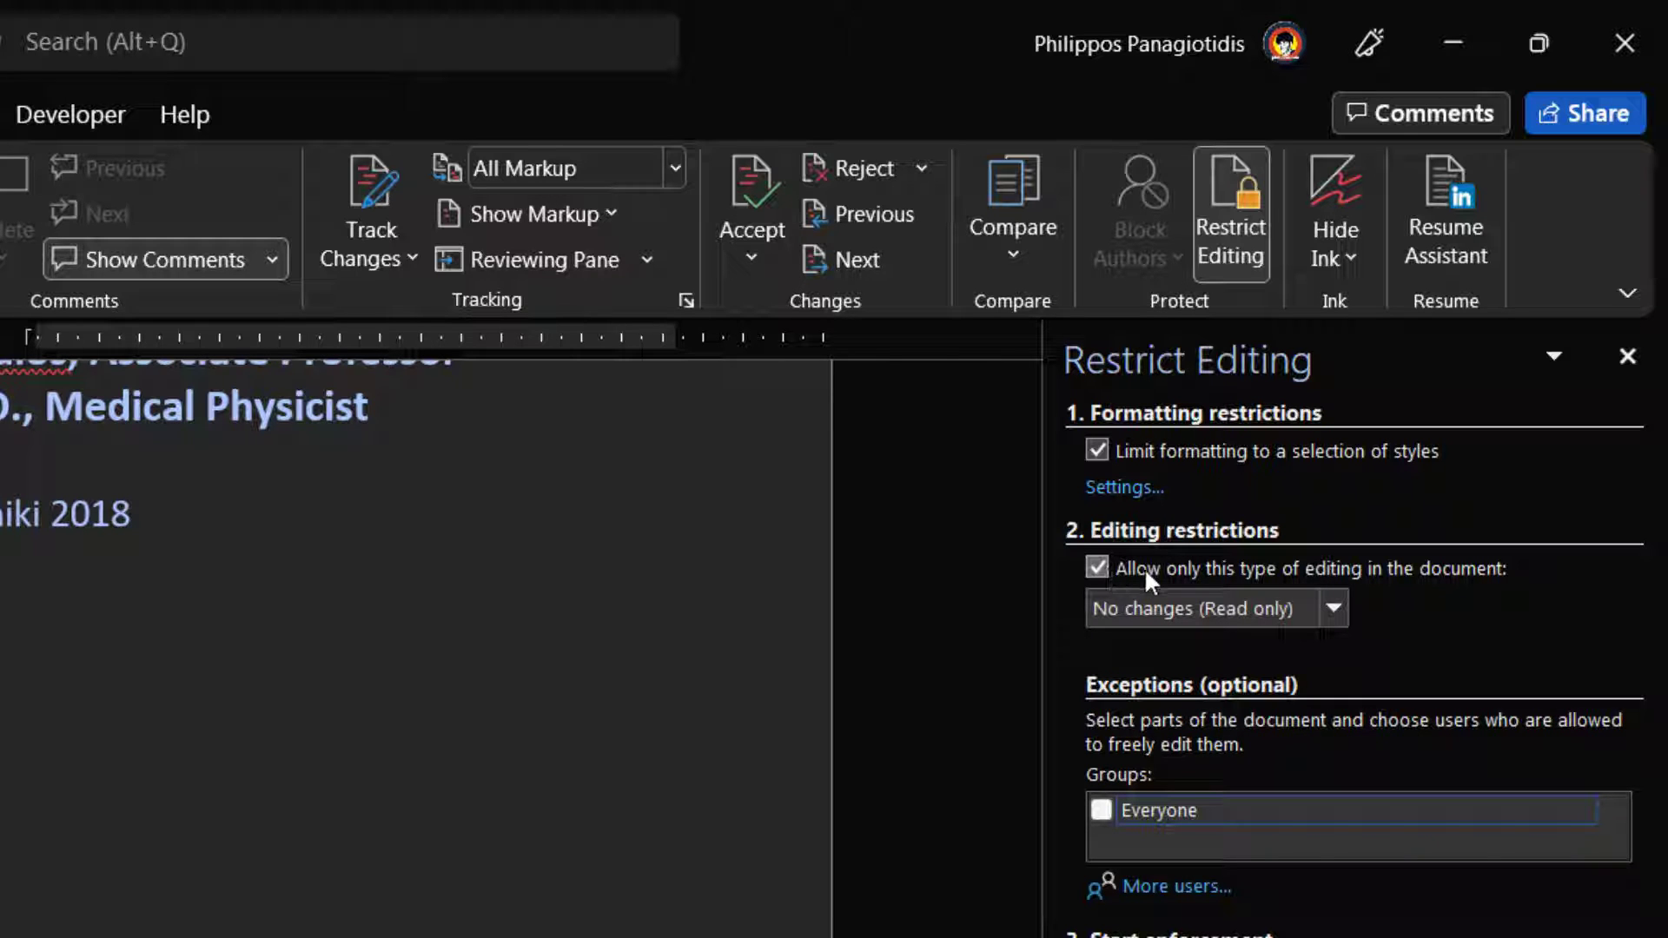
click(1280, 606)
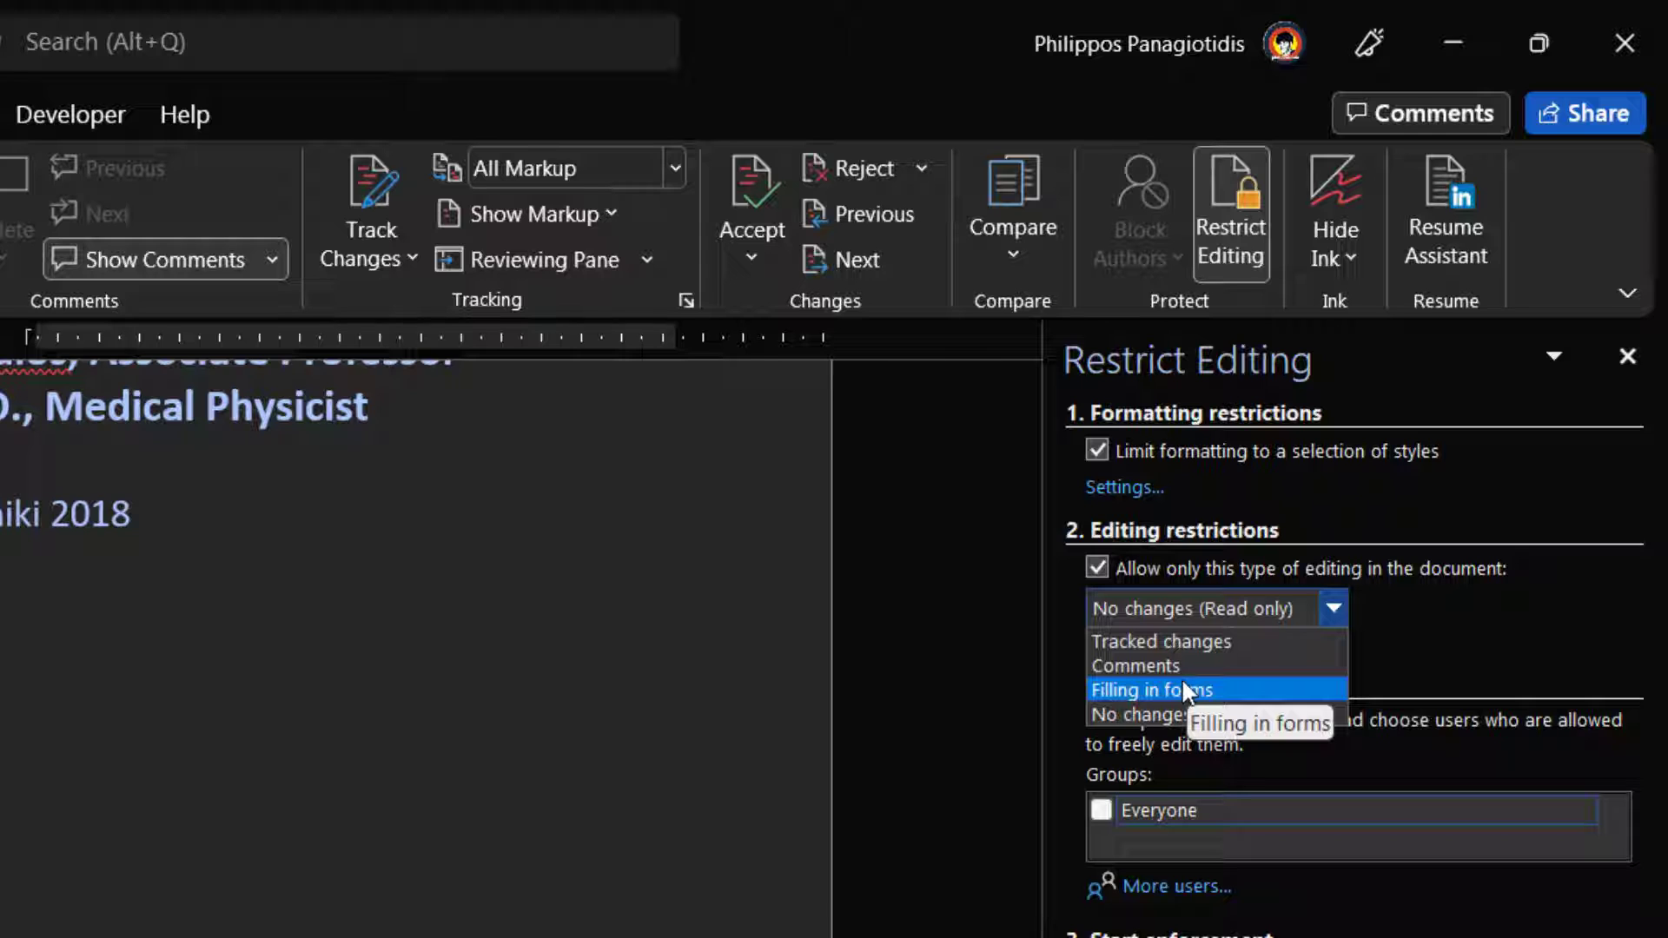
click(1167, 713)
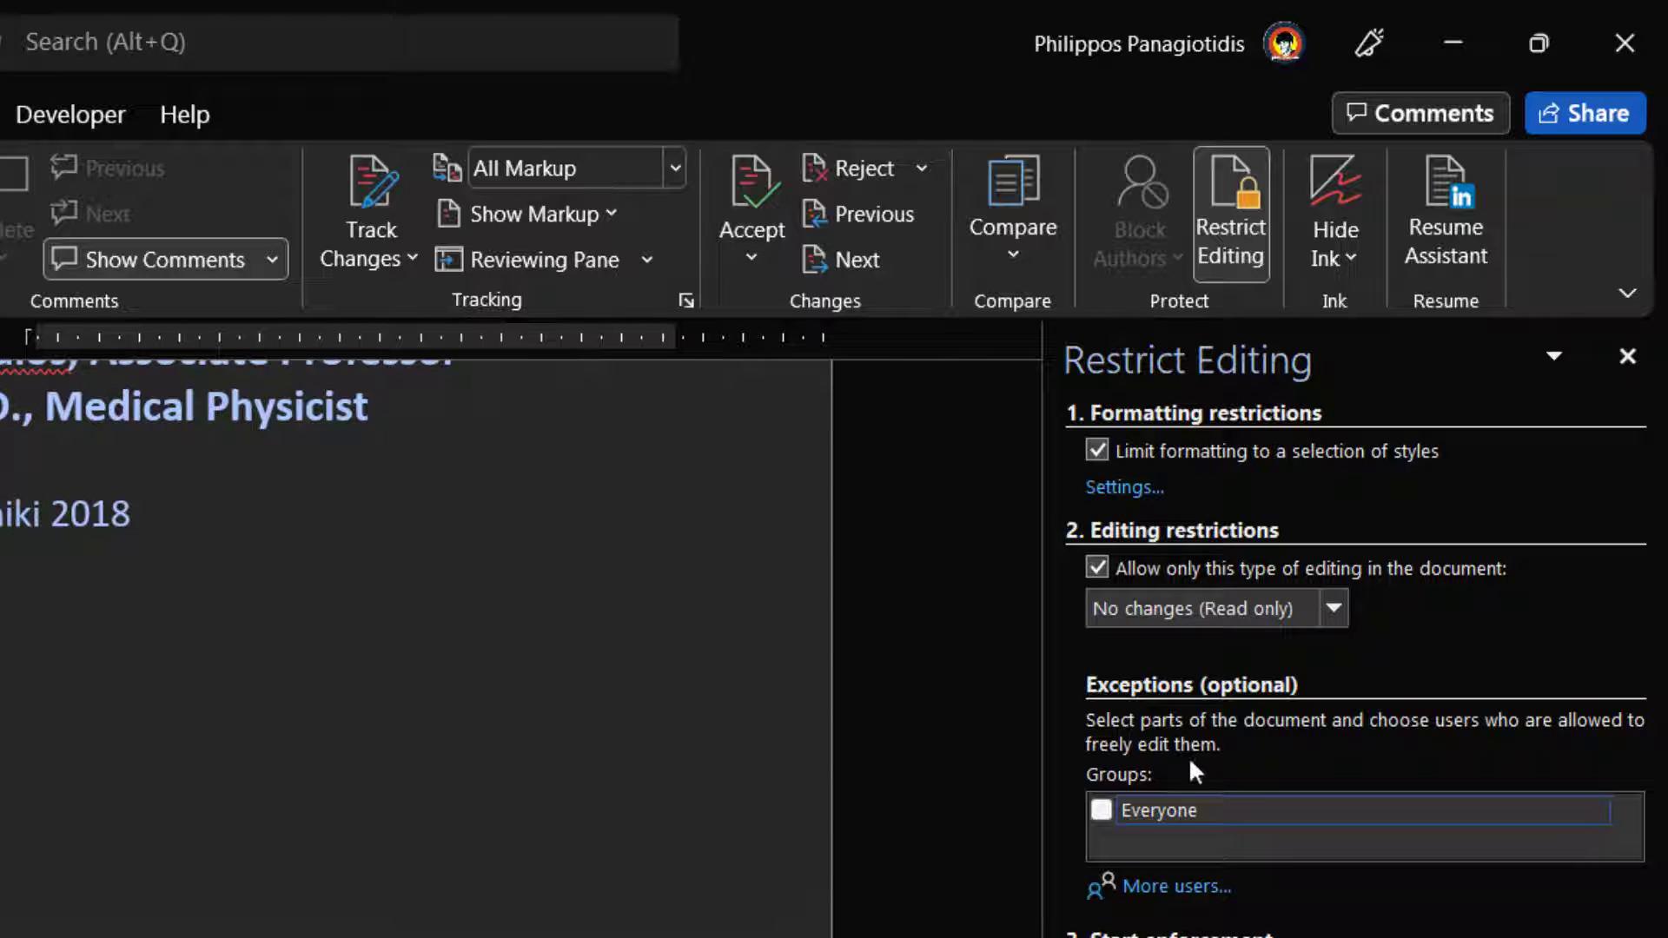
- Tick Everyone as an editing exception under Groups
click(1101, 810)
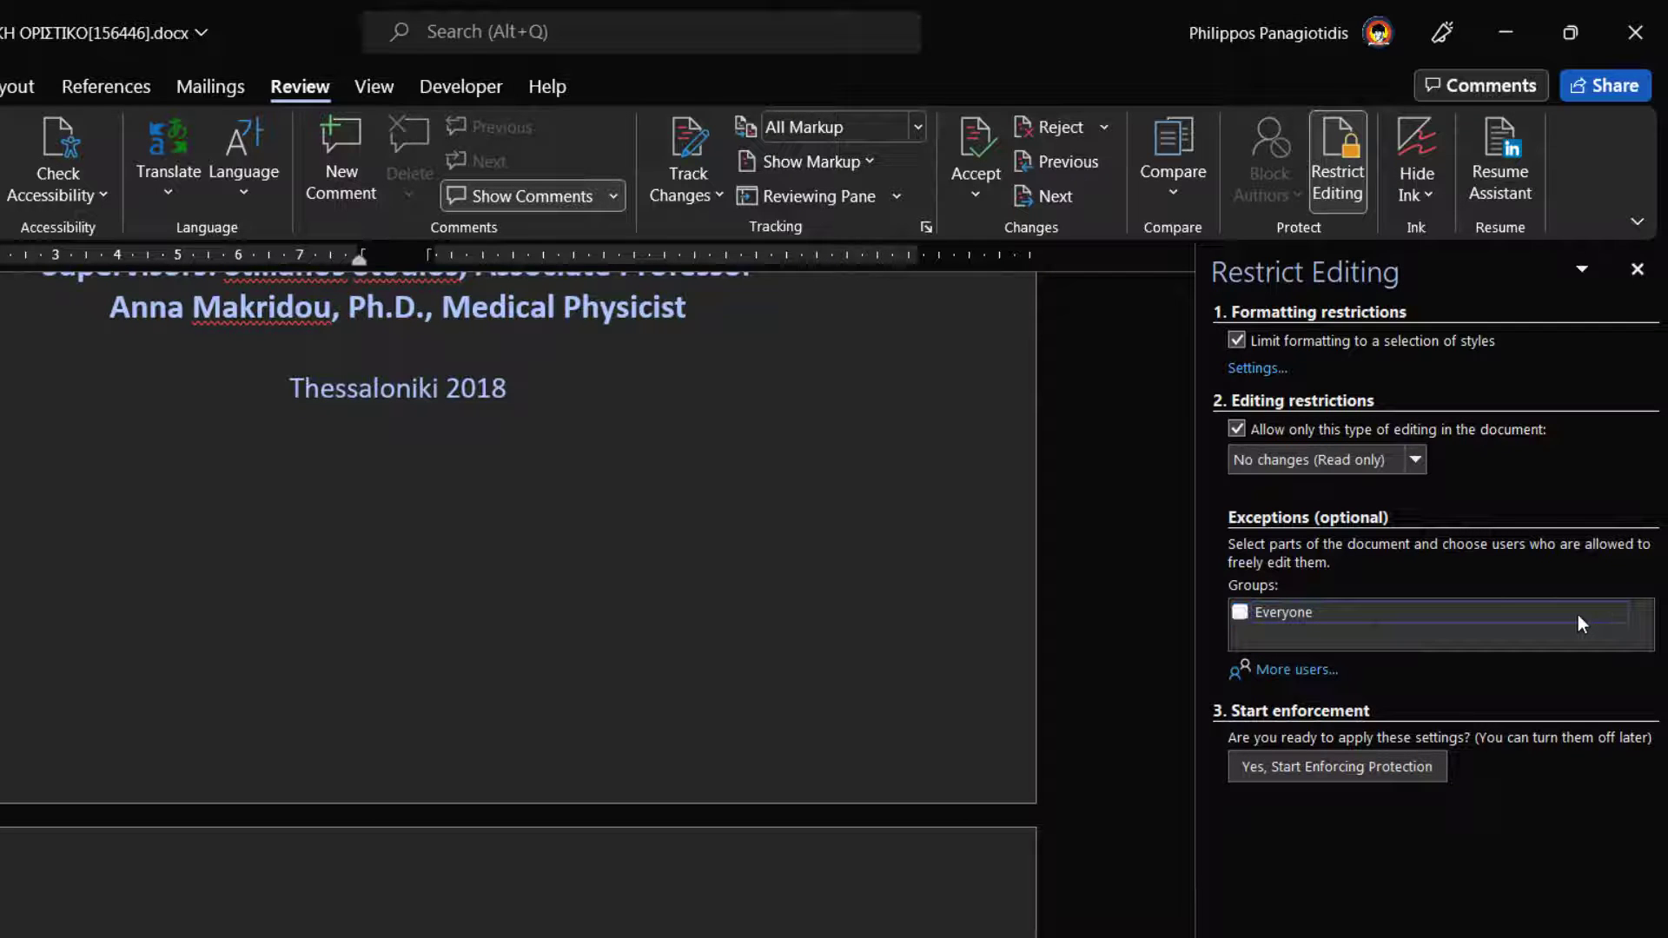
click(1617, 612)
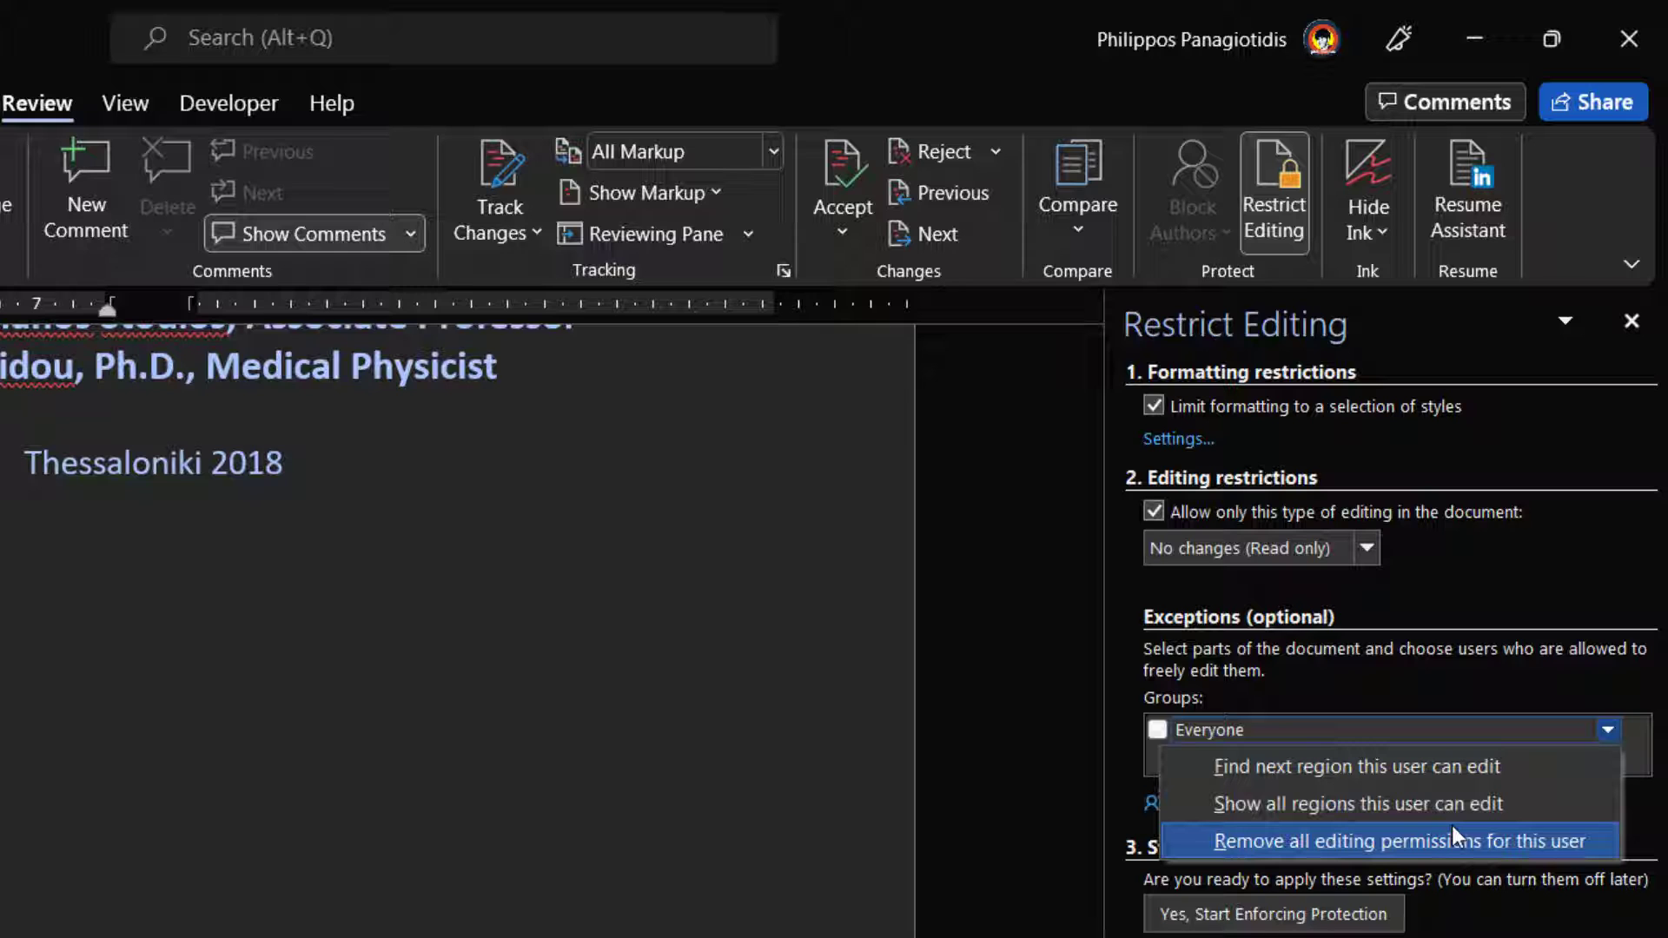
click(1248, 743)
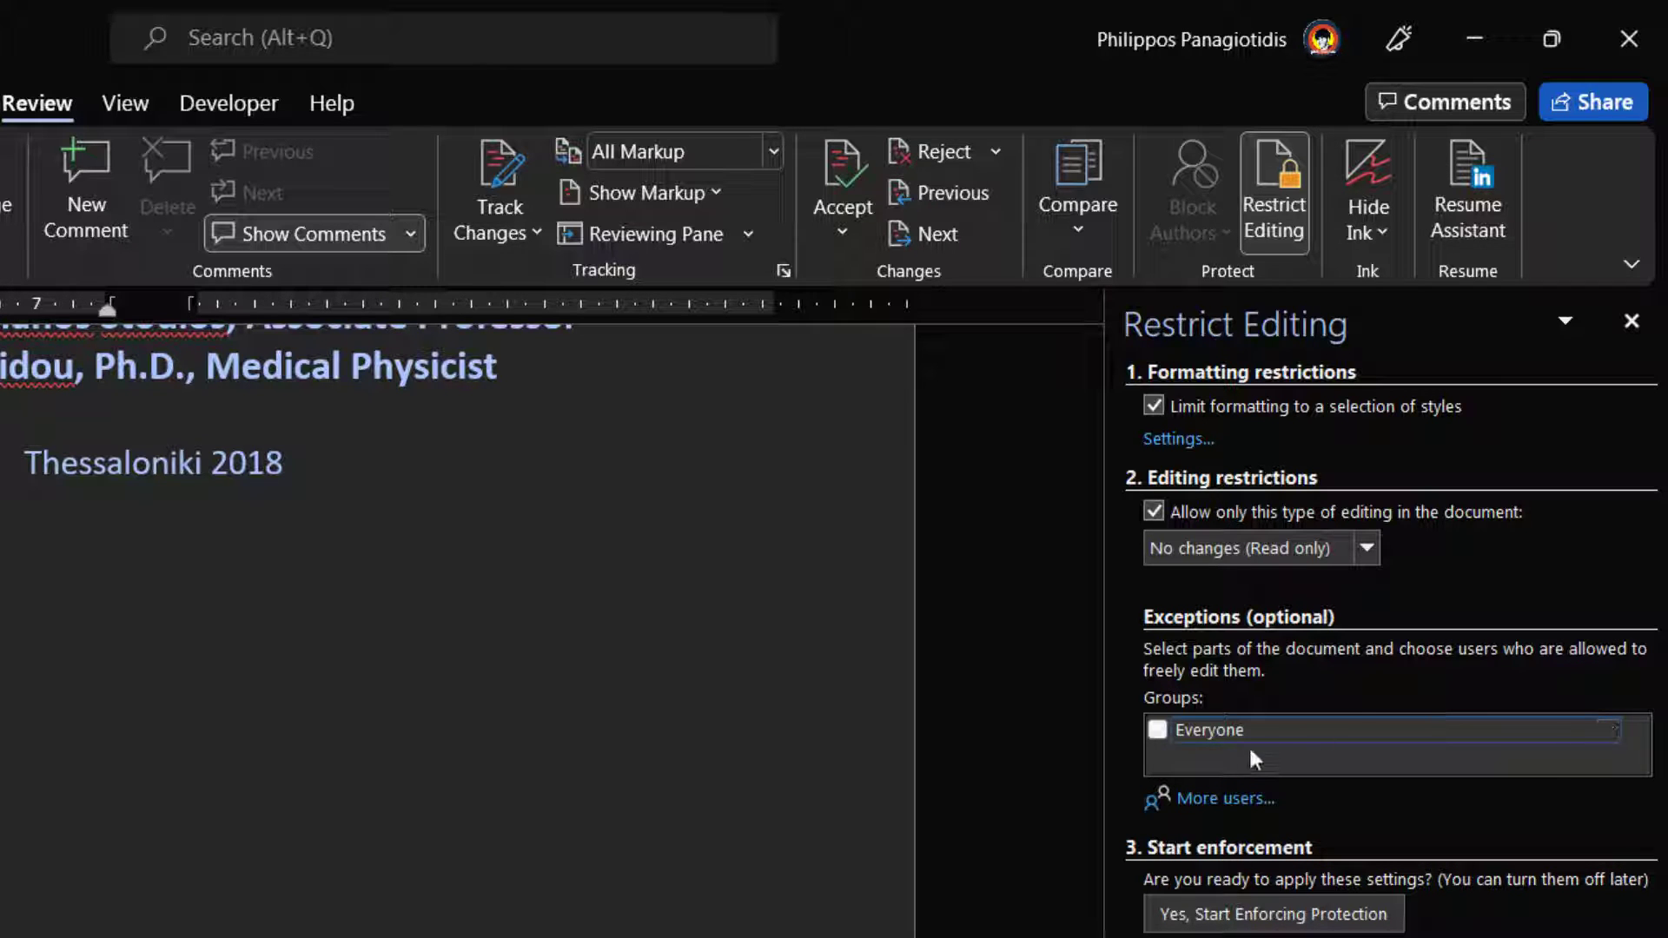
click(1159, 730)
- Enter one user's full e-mail address in Add Users, correcting the typos
click(1257, 800)
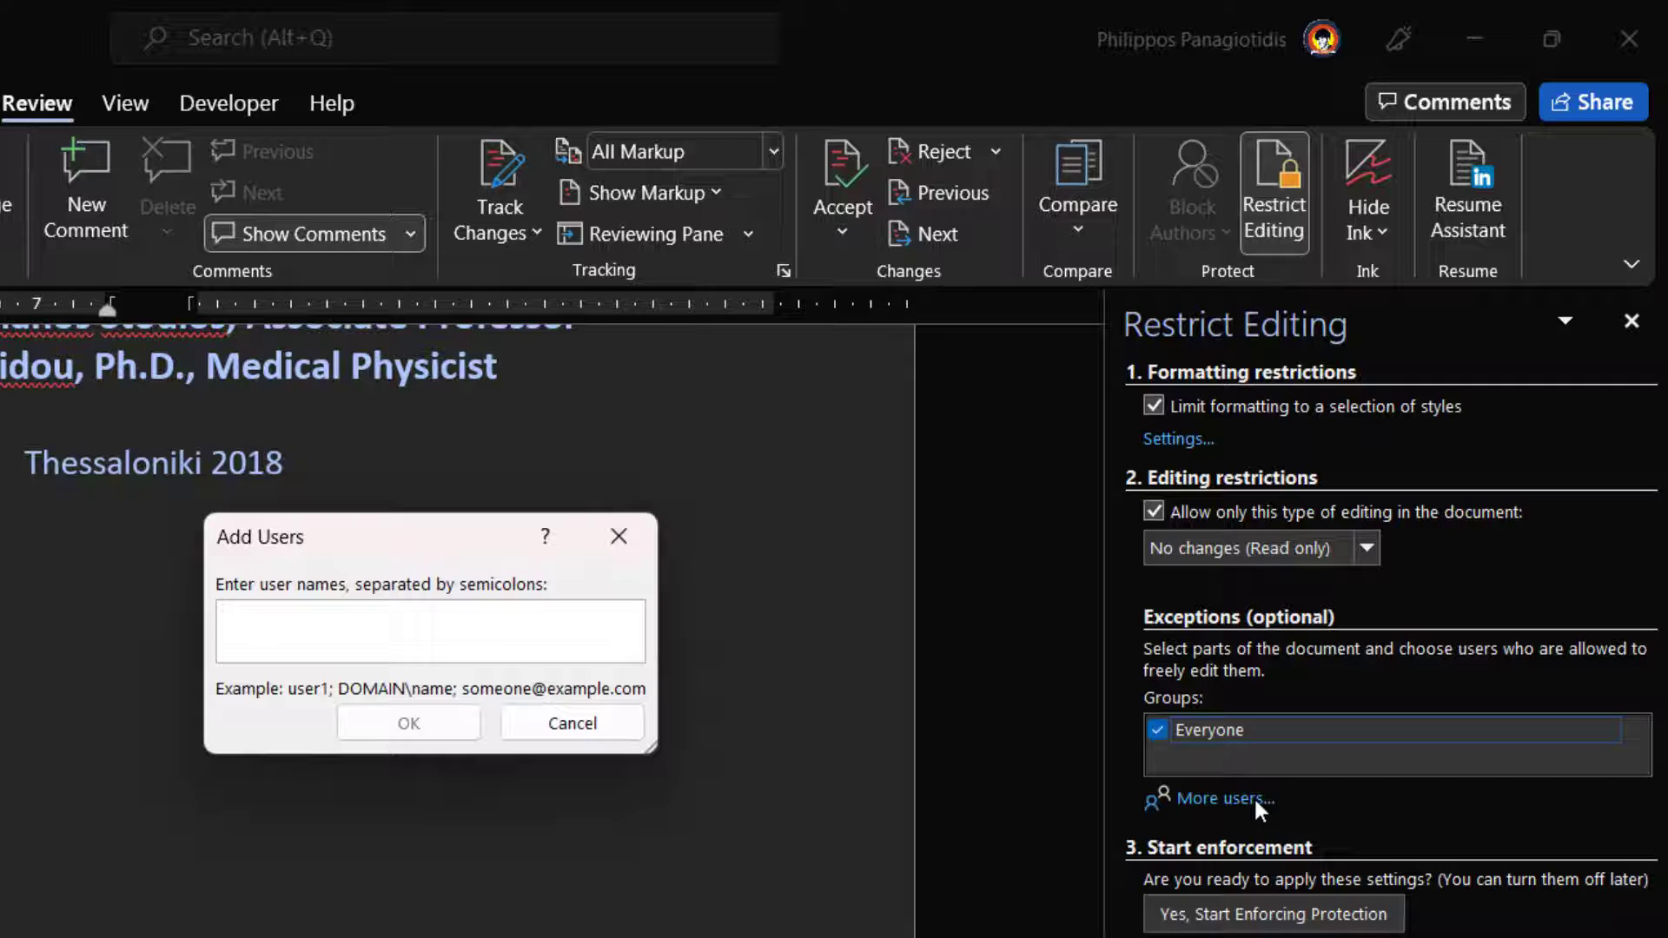
text(adm)
key(BackSpace)
key(BackSpace)
key(BackSpace)
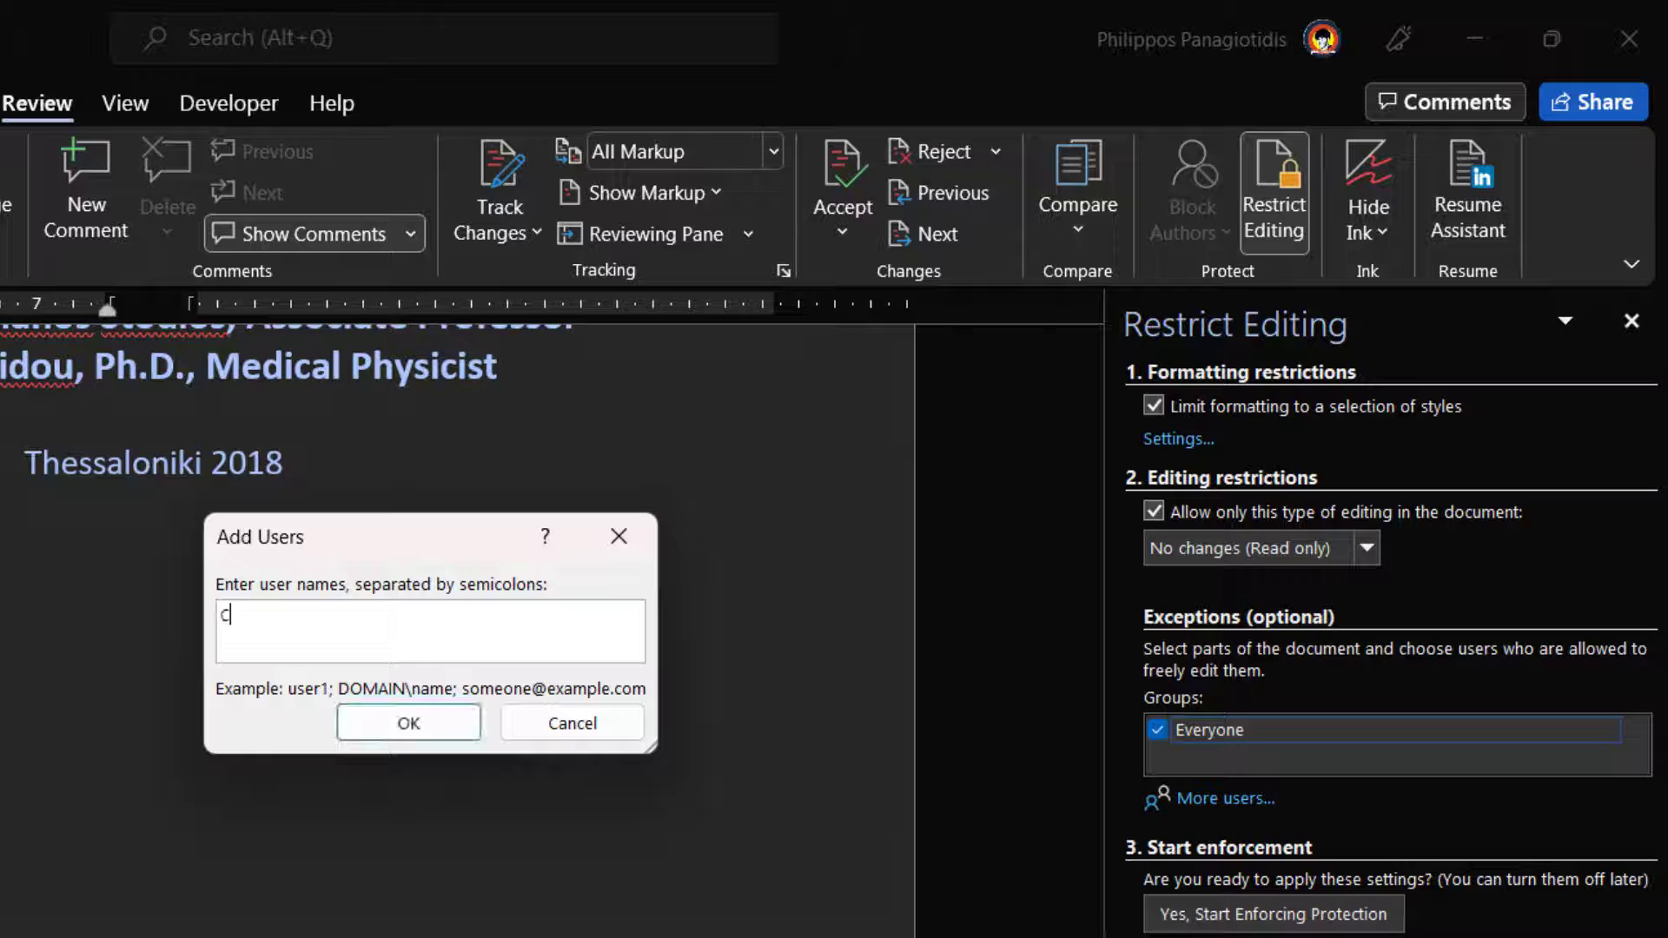
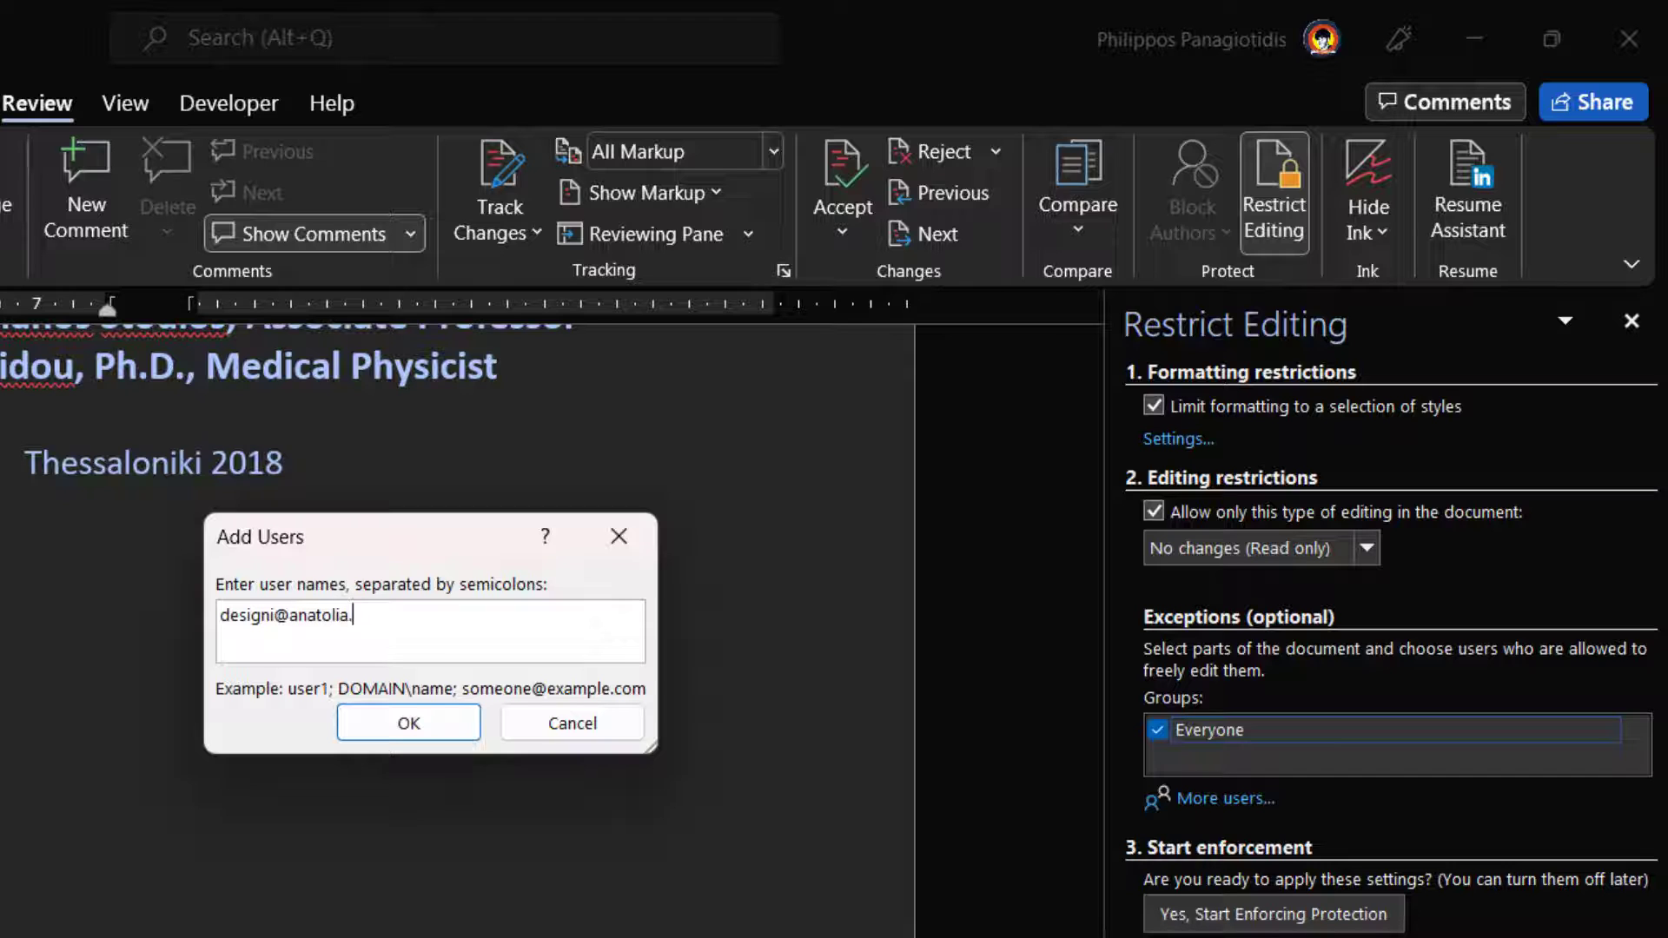
- Add the user under Individuals and tick them as allowed to edit
click(419, 724)
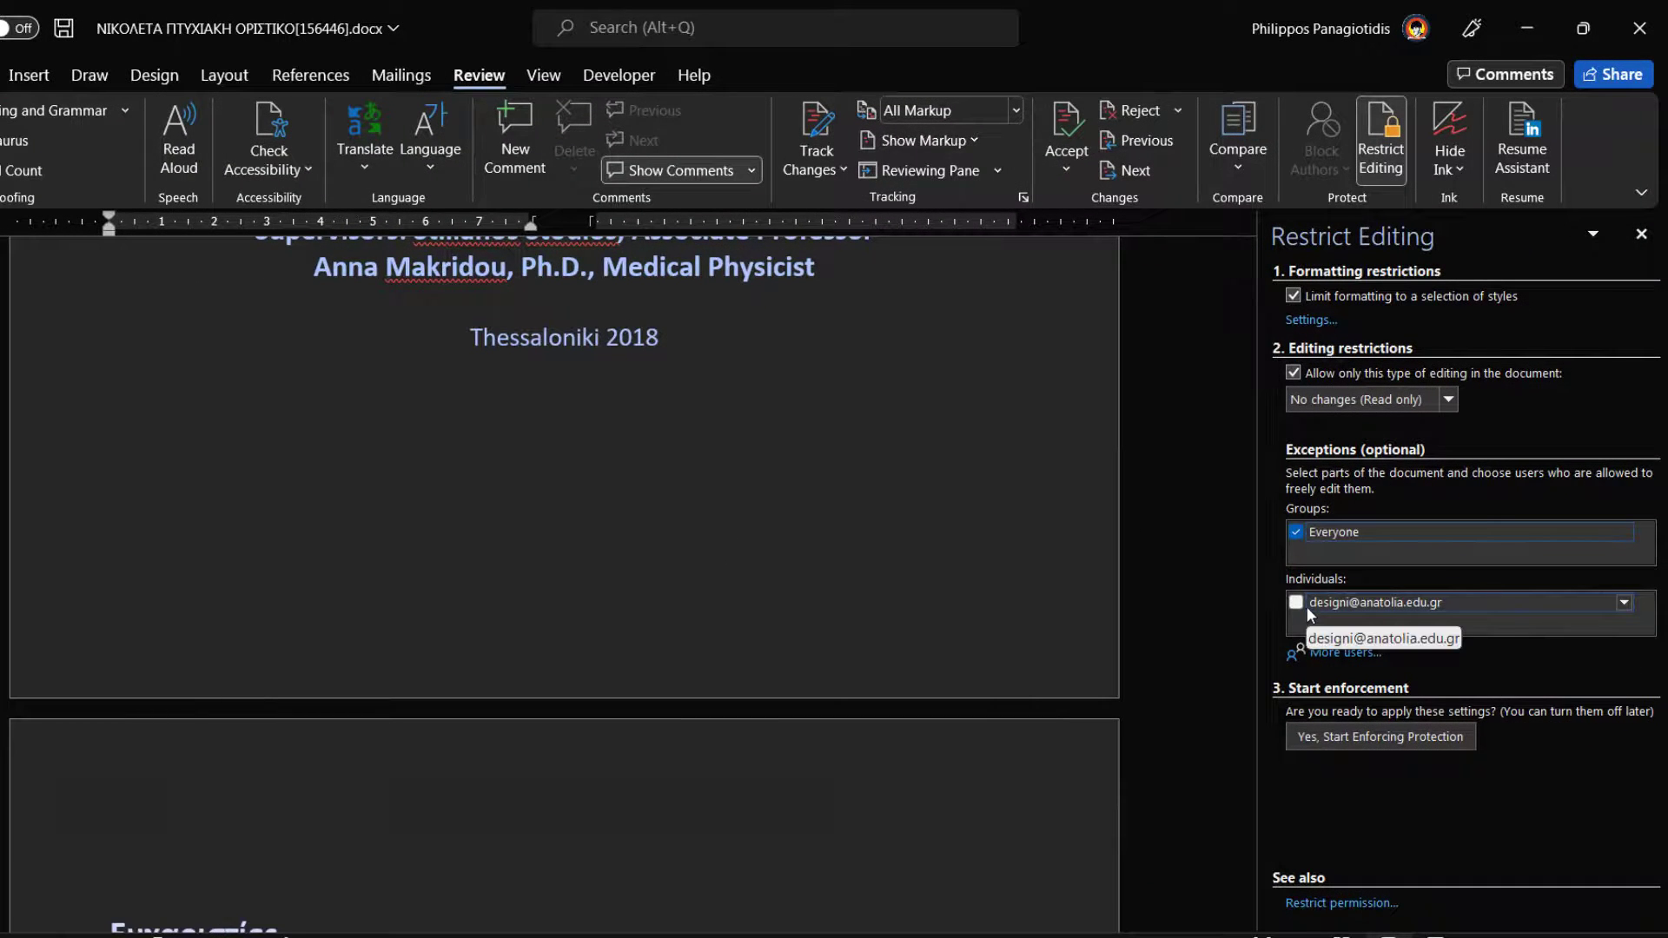
click(1306, 607)
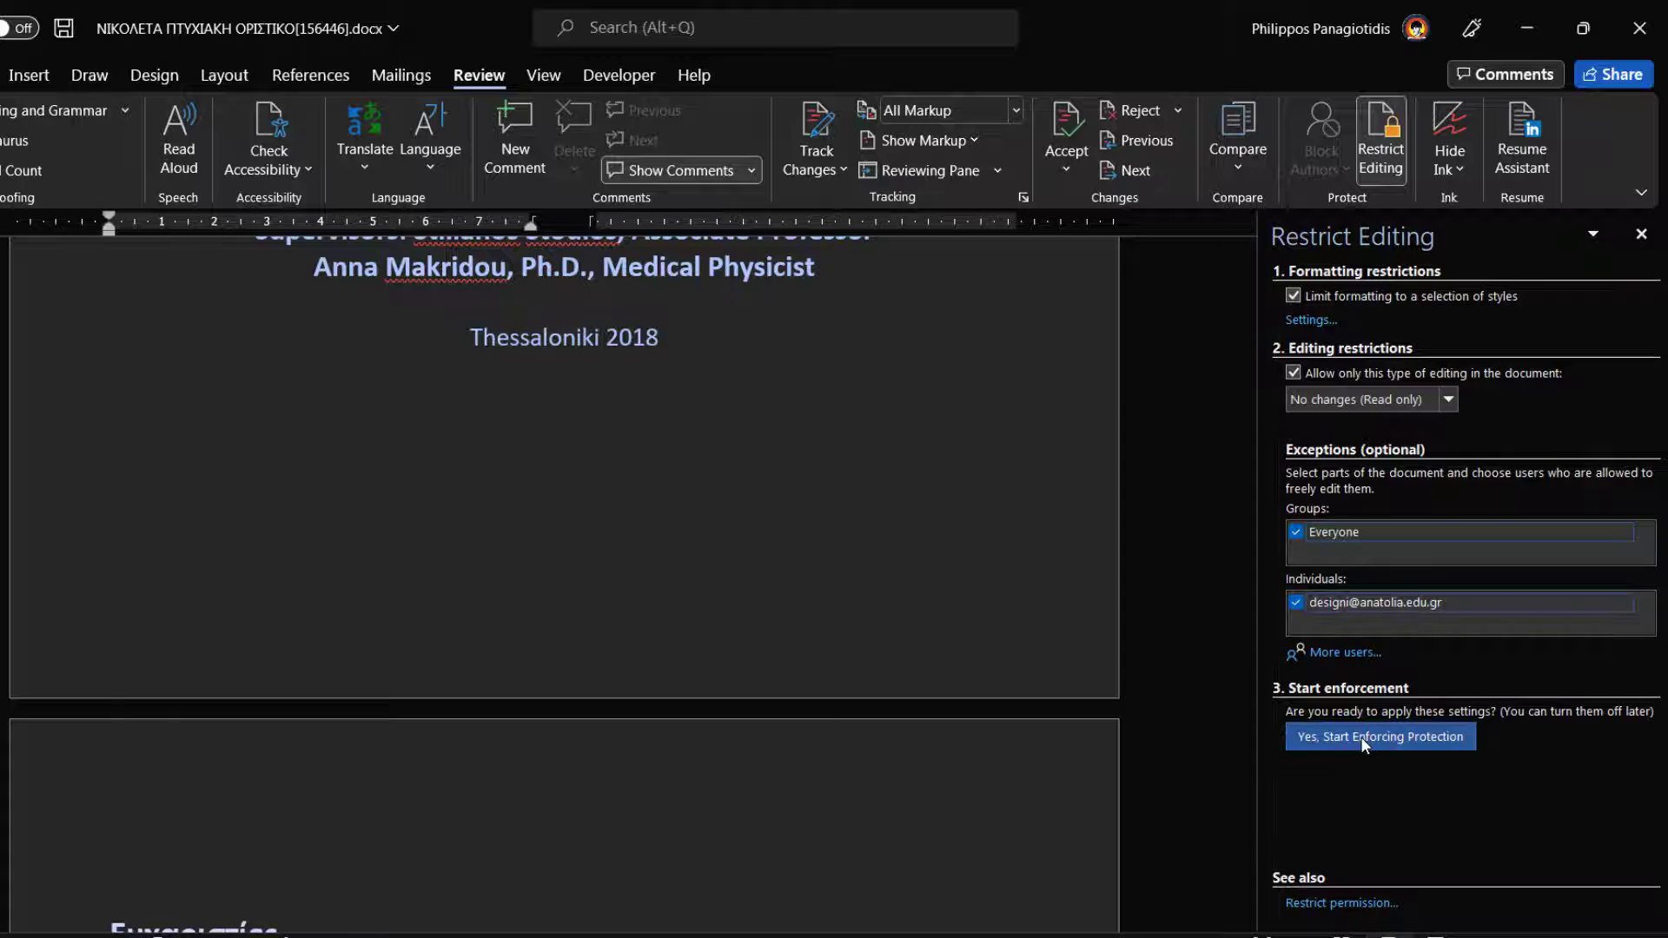
- Start enforcing protection with the Password method chosen and both password fields left blank
click(1360, 737)
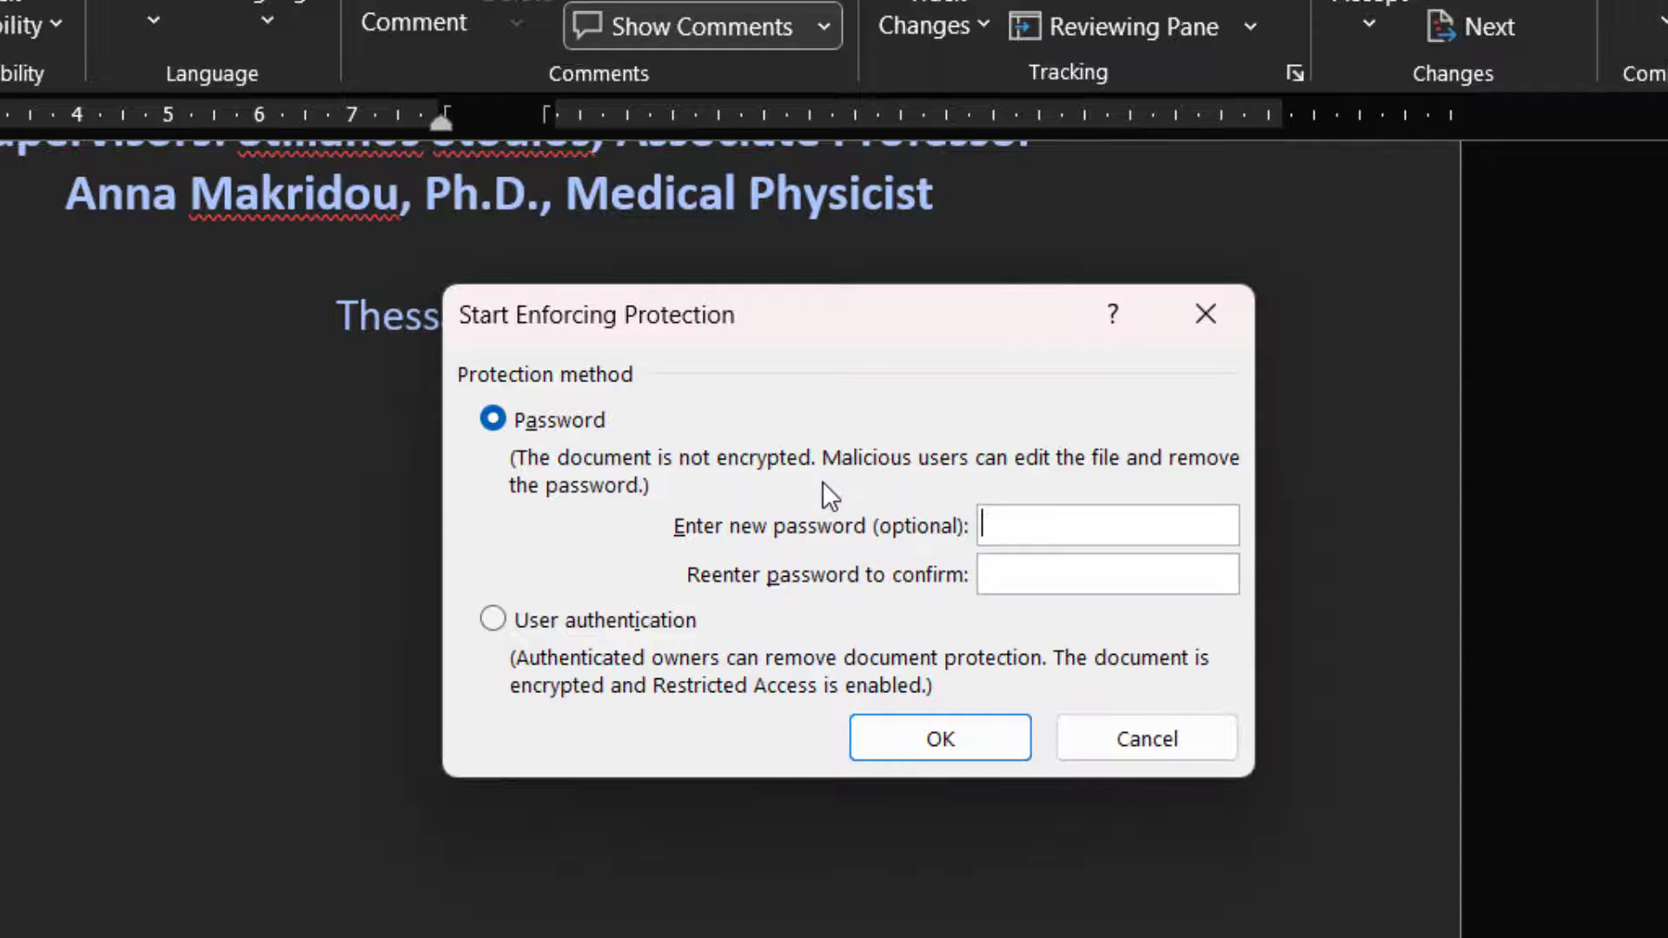
click(508, 628)
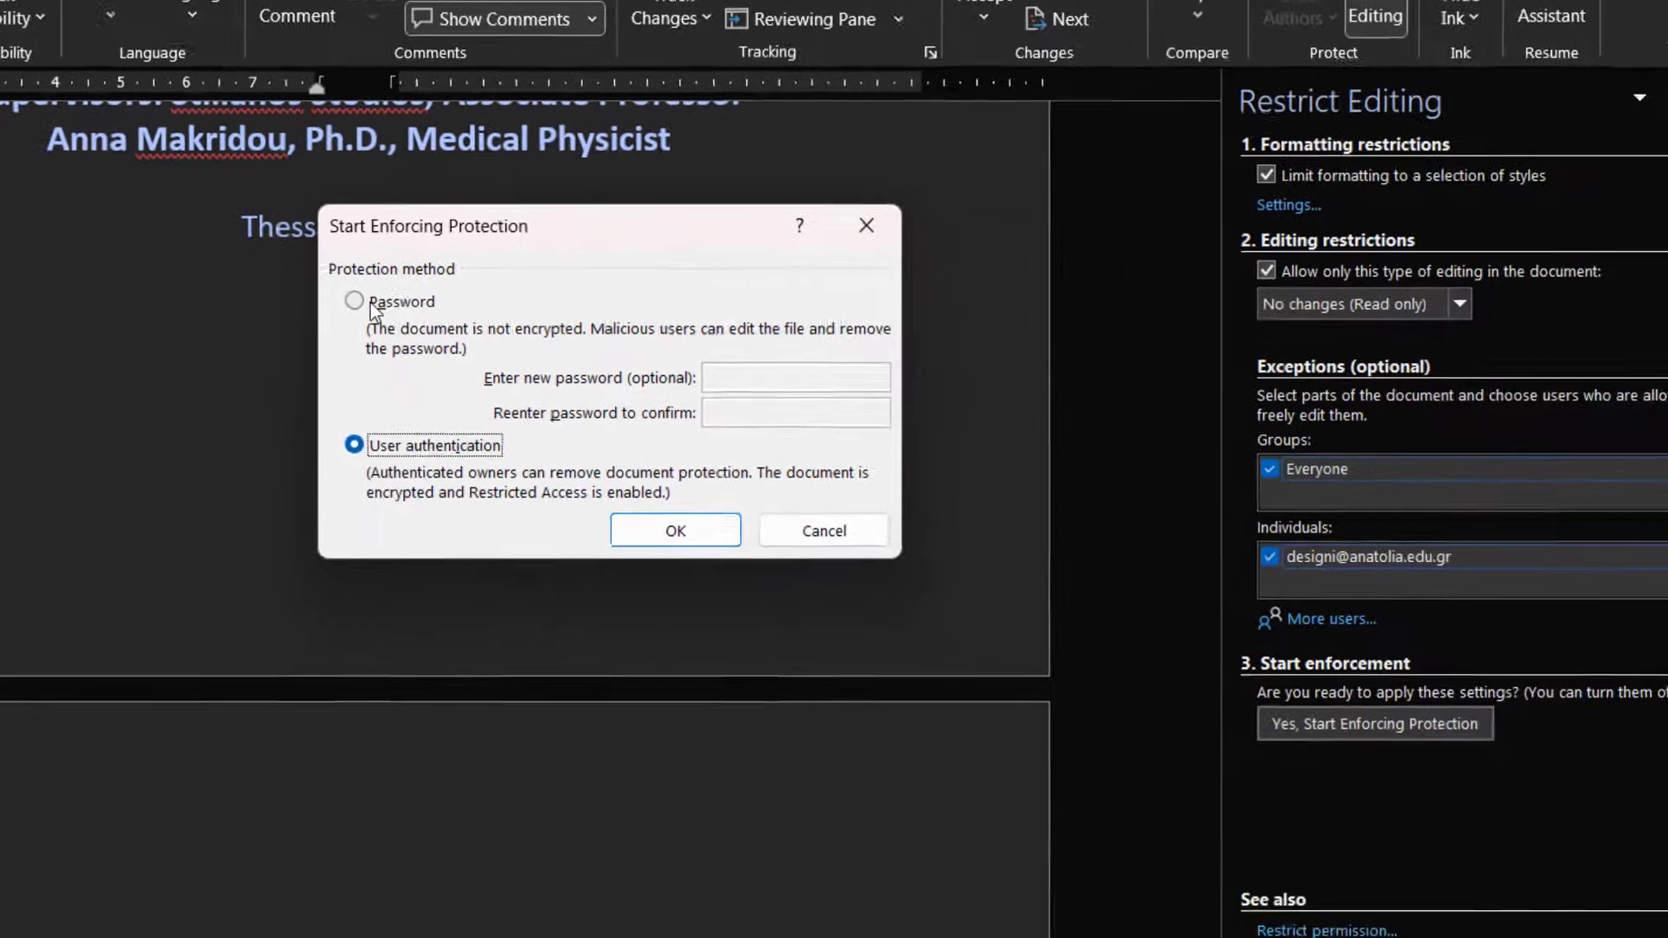
click(519, 422)
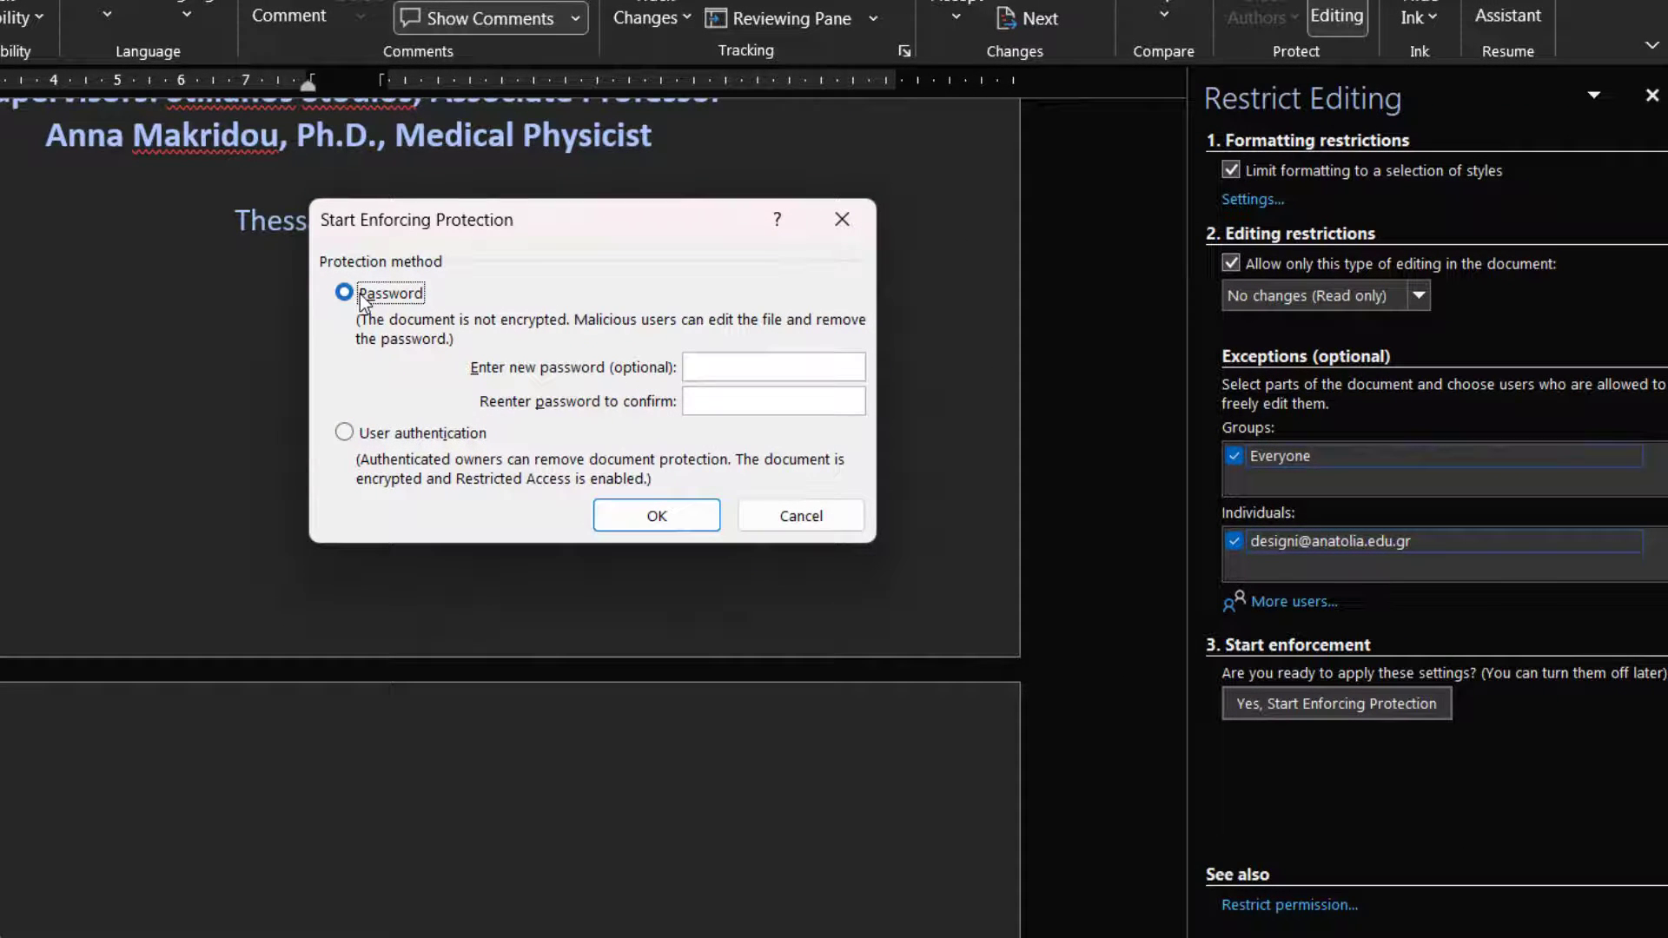
click(642, 520)
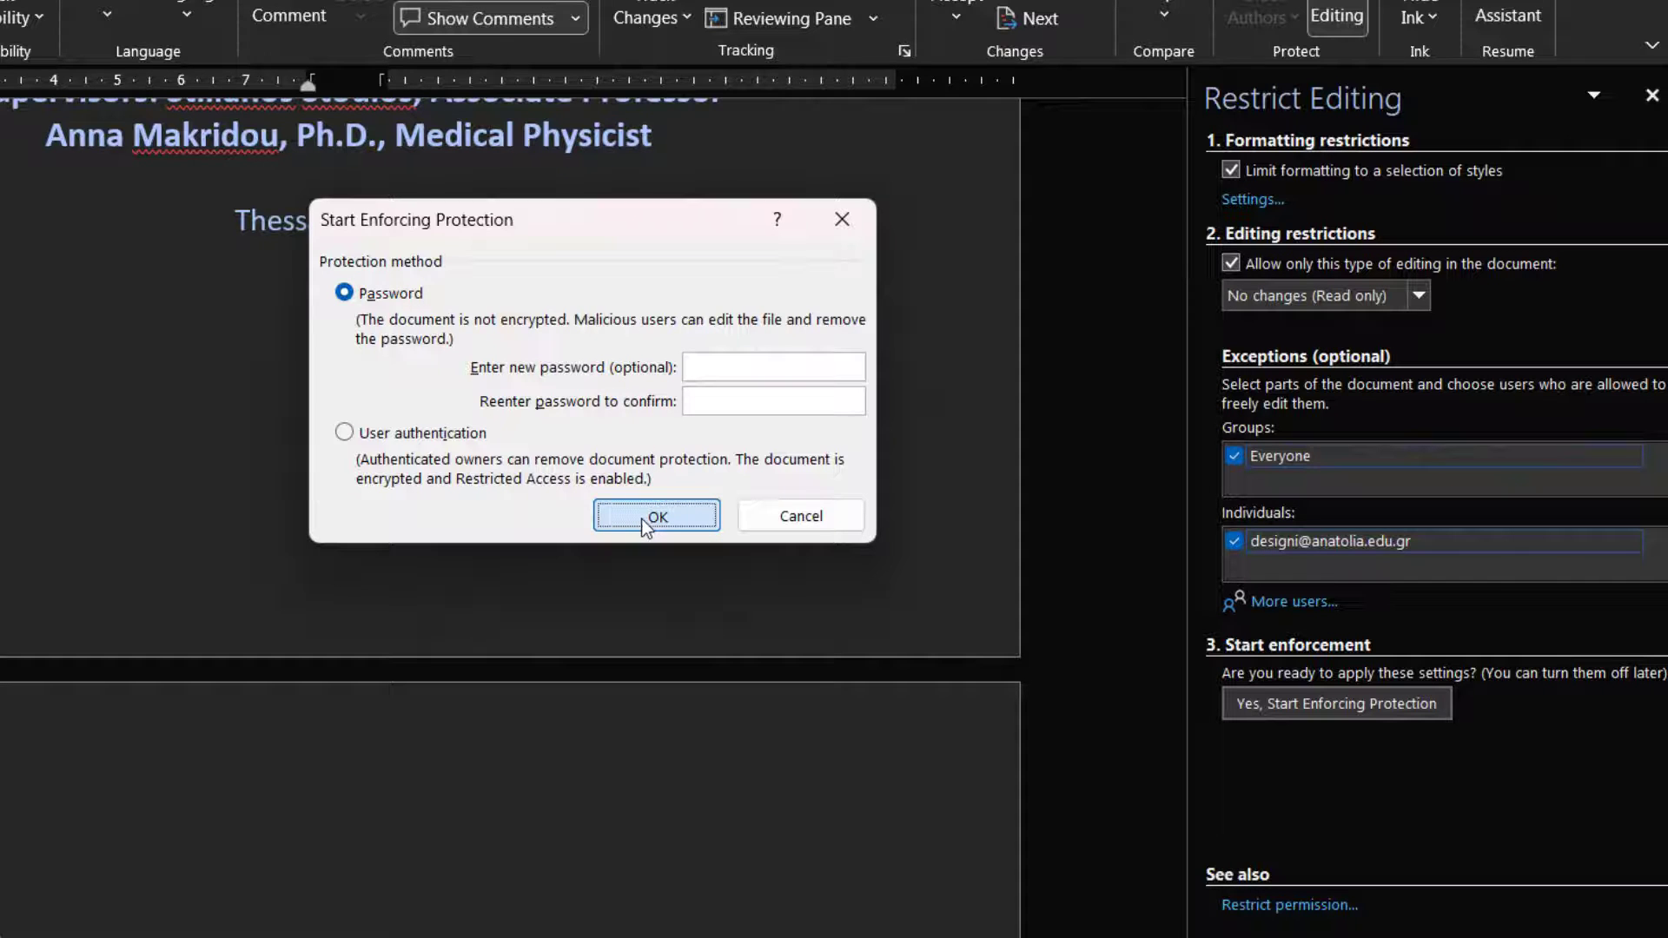
- Enforce protection without a password, then test the Supervisors line and Home commands
click(646, 524)
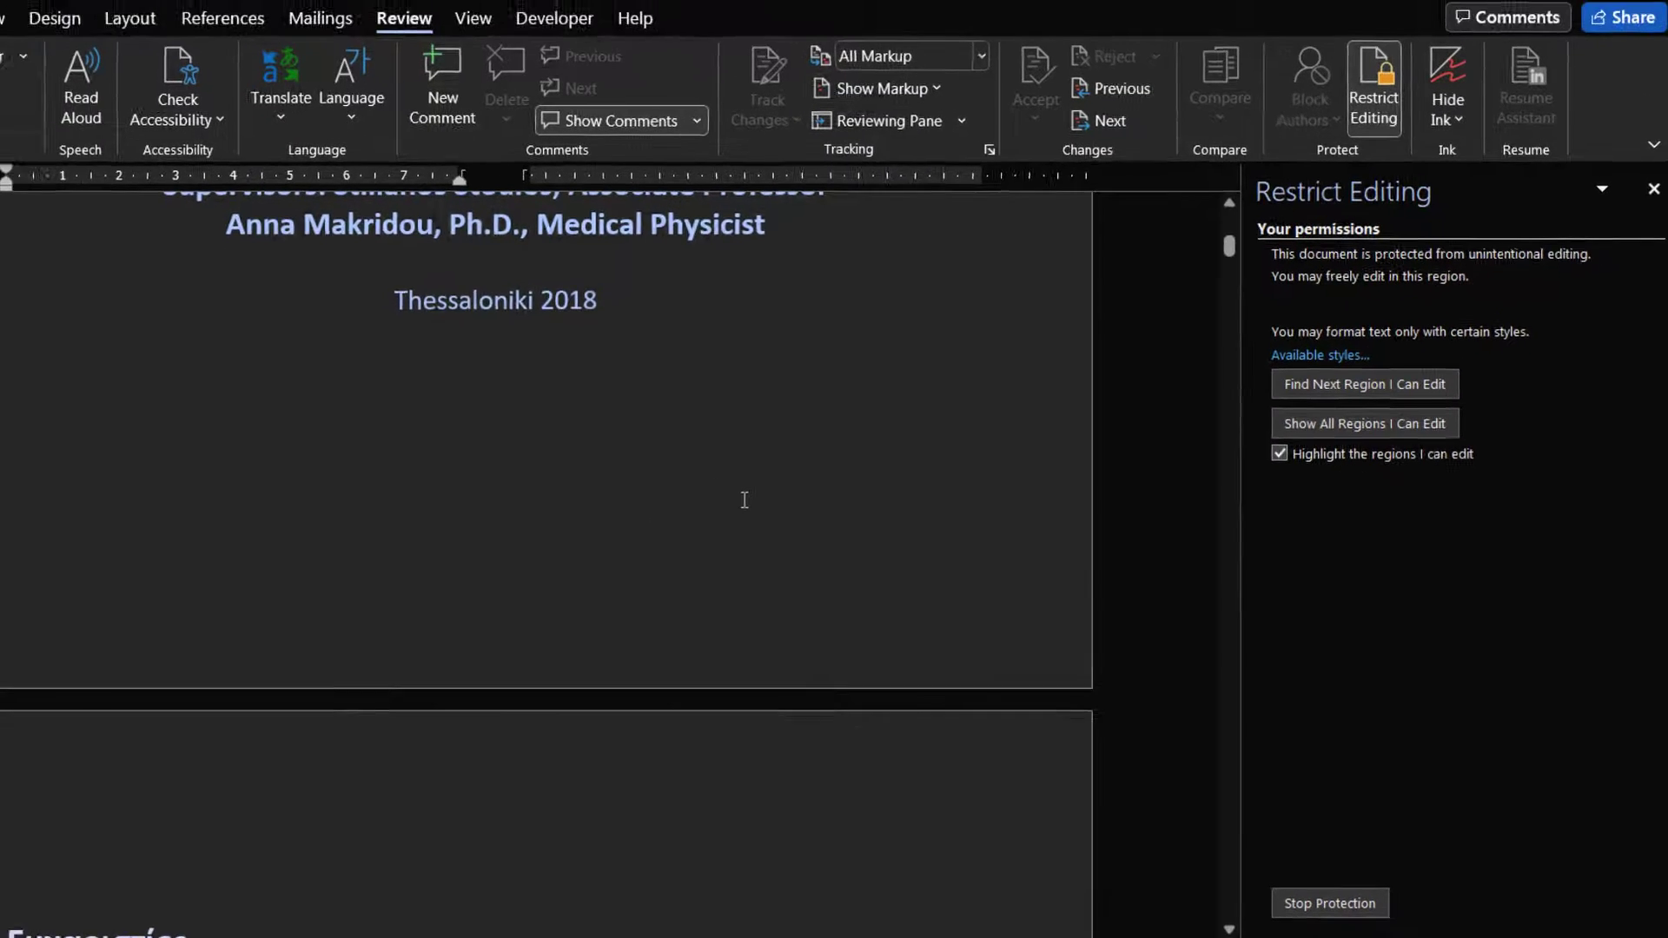
triple_click(622, 197)
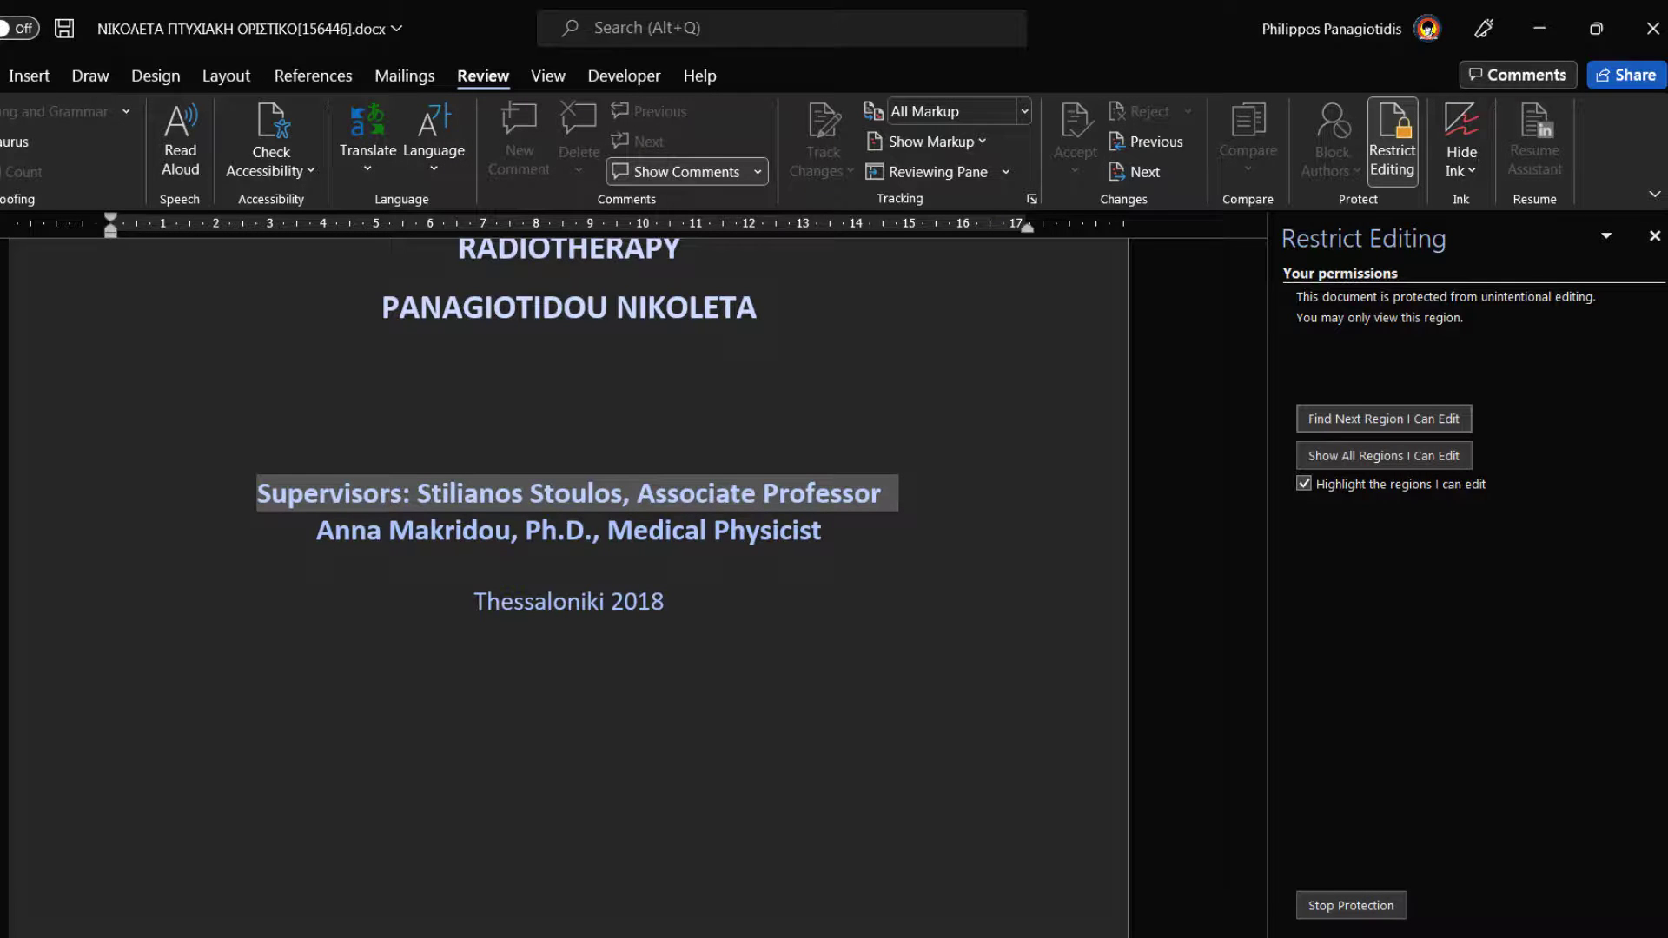
click(0, 75)
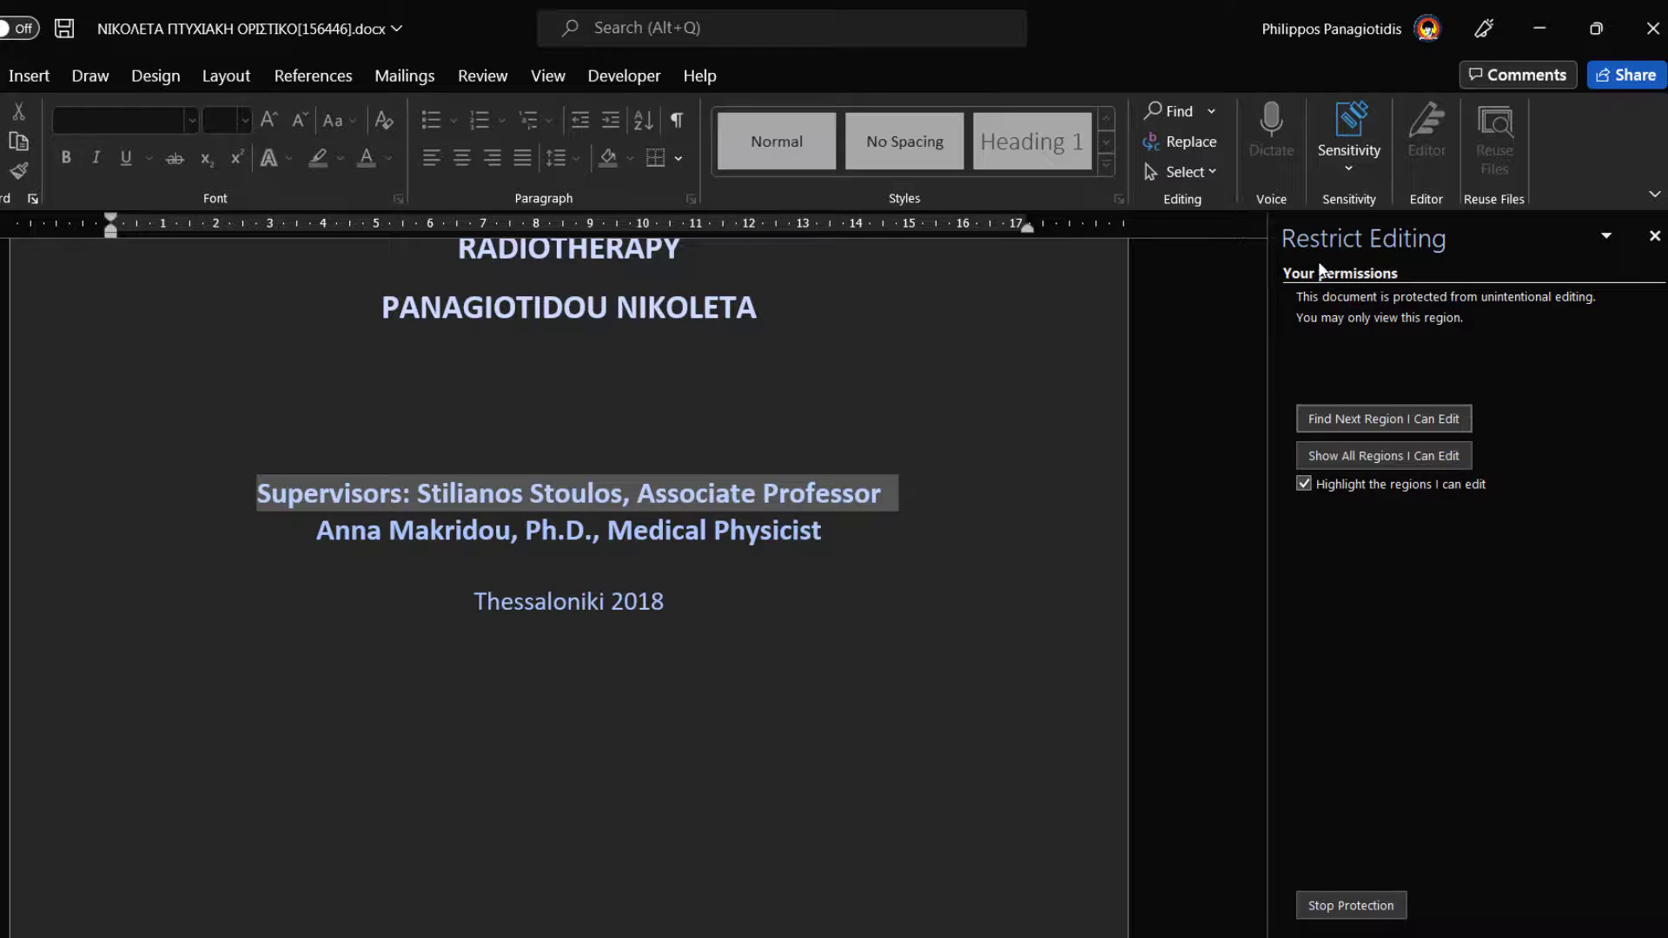
- Check the Help, Developer, View, Review, Mailings, References and Layout ribbons for disabled commands
click(704, 80)
click(622, 79)
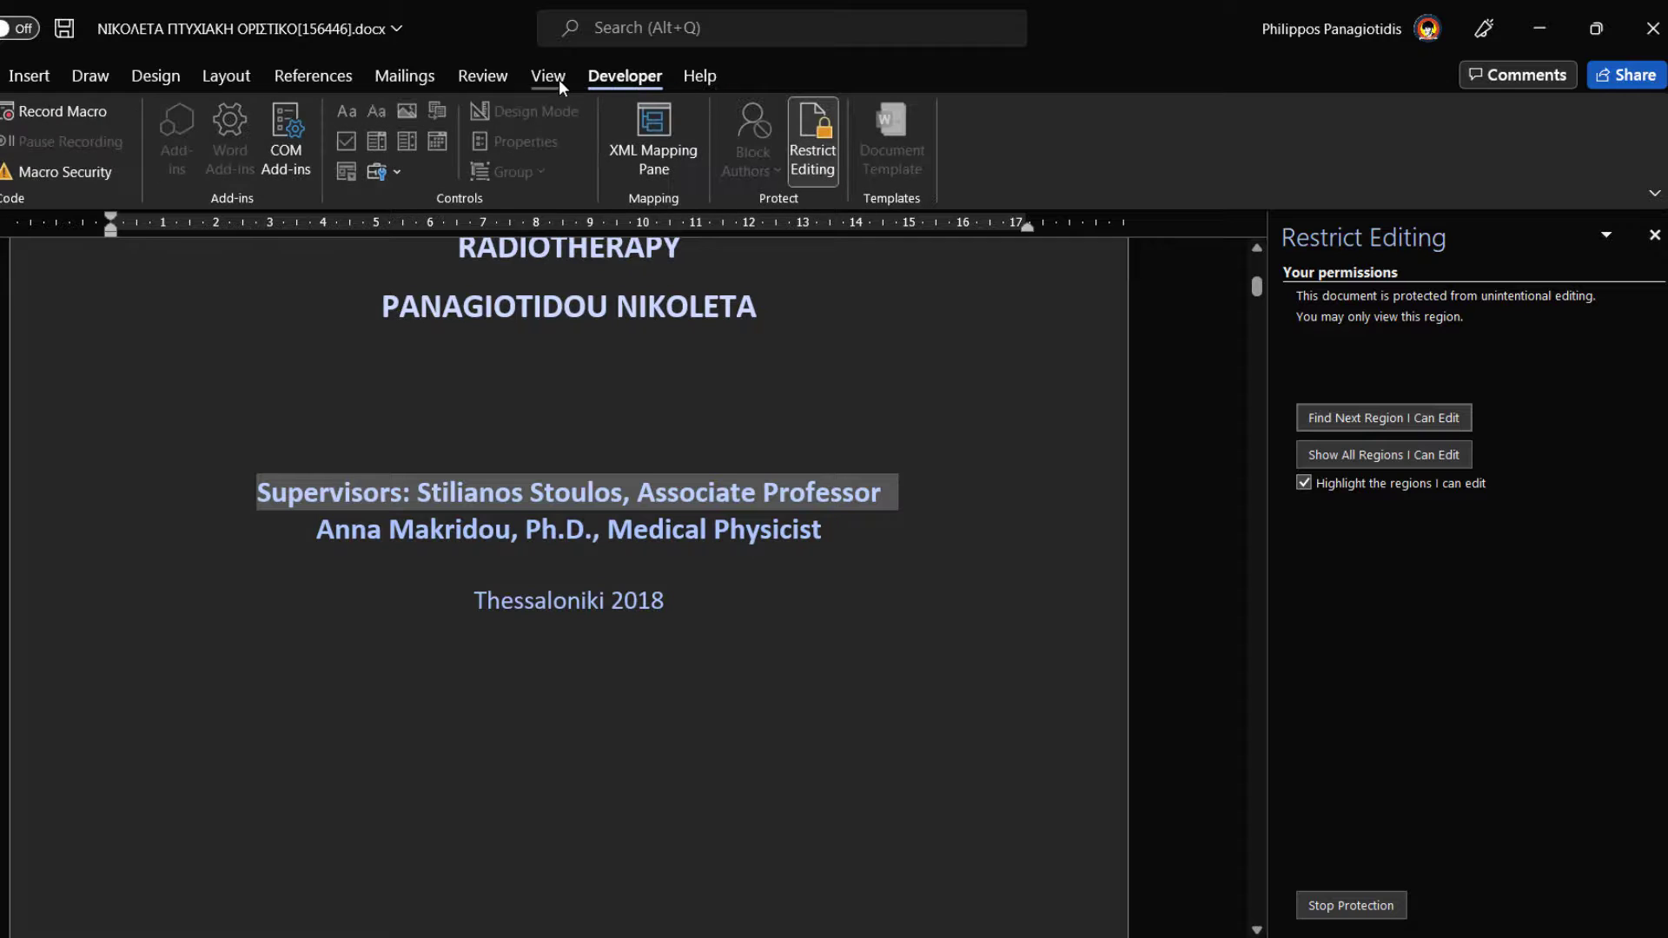
click(559, 80)
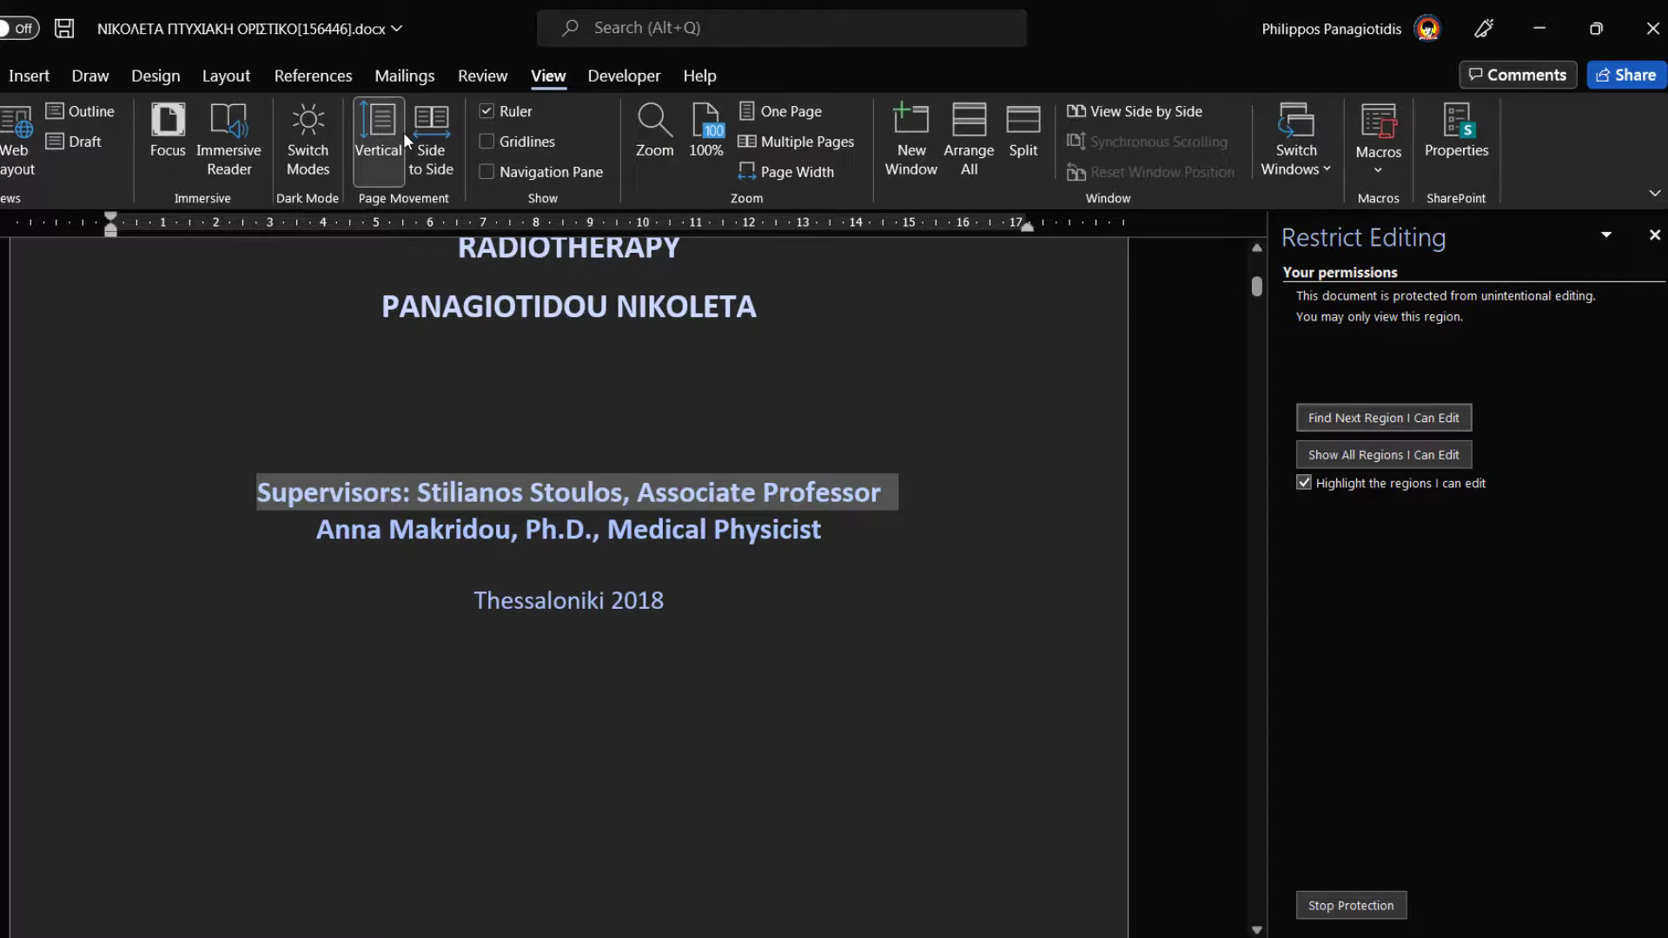
click(483, 76)
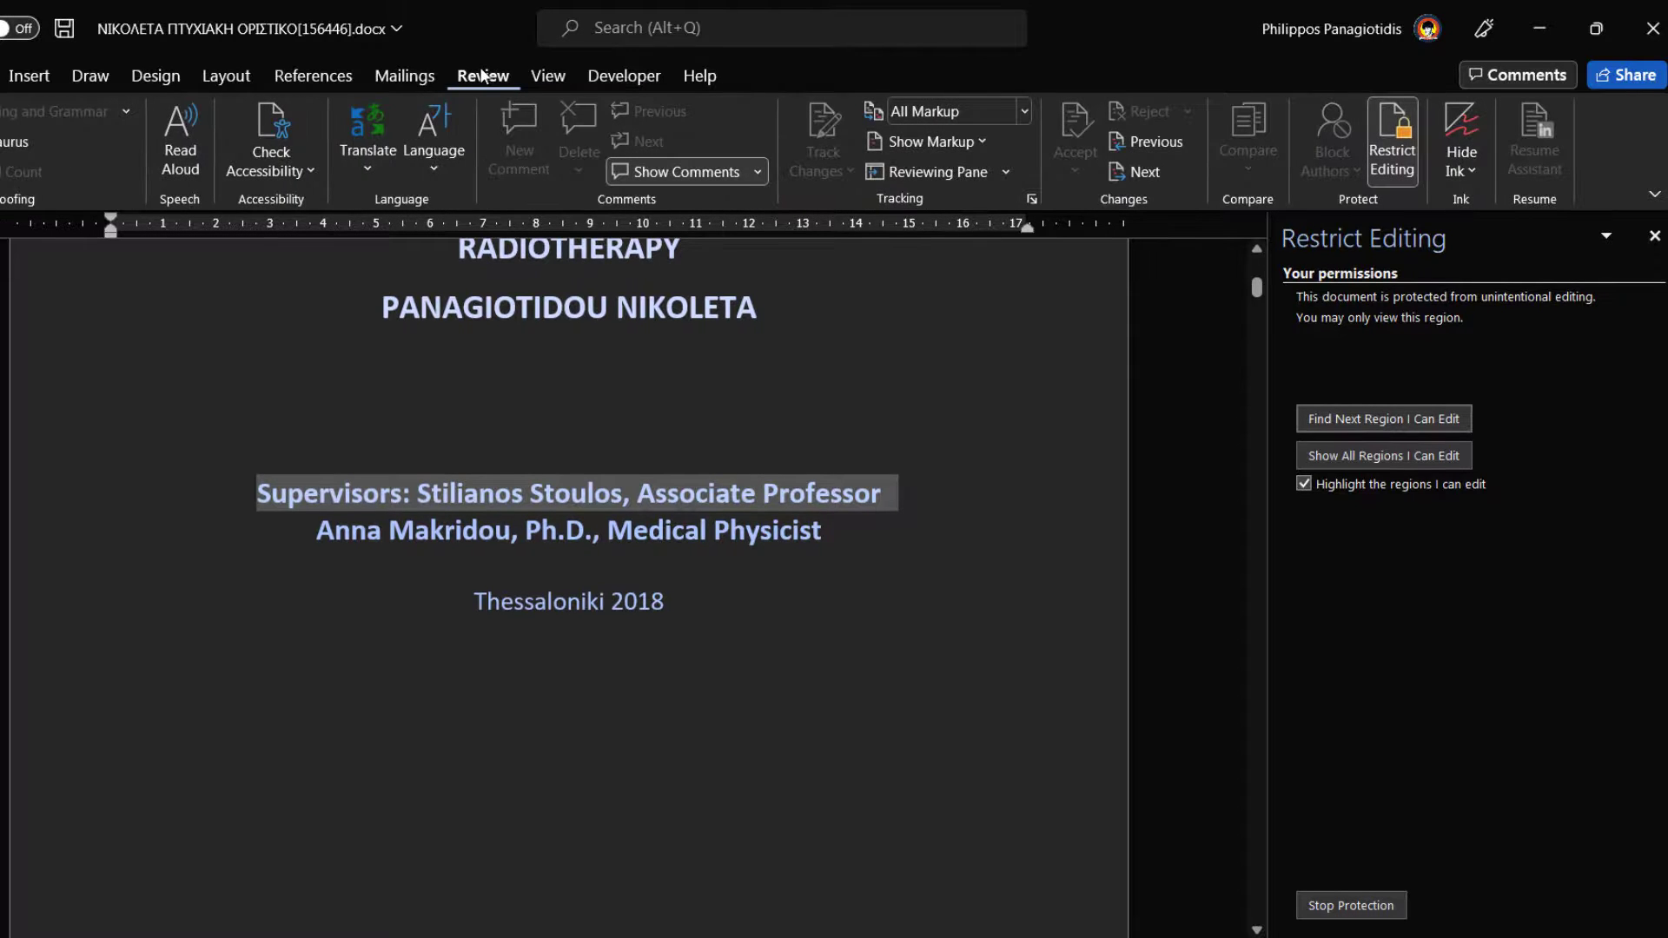
click(417, 77)
click(332, 81)
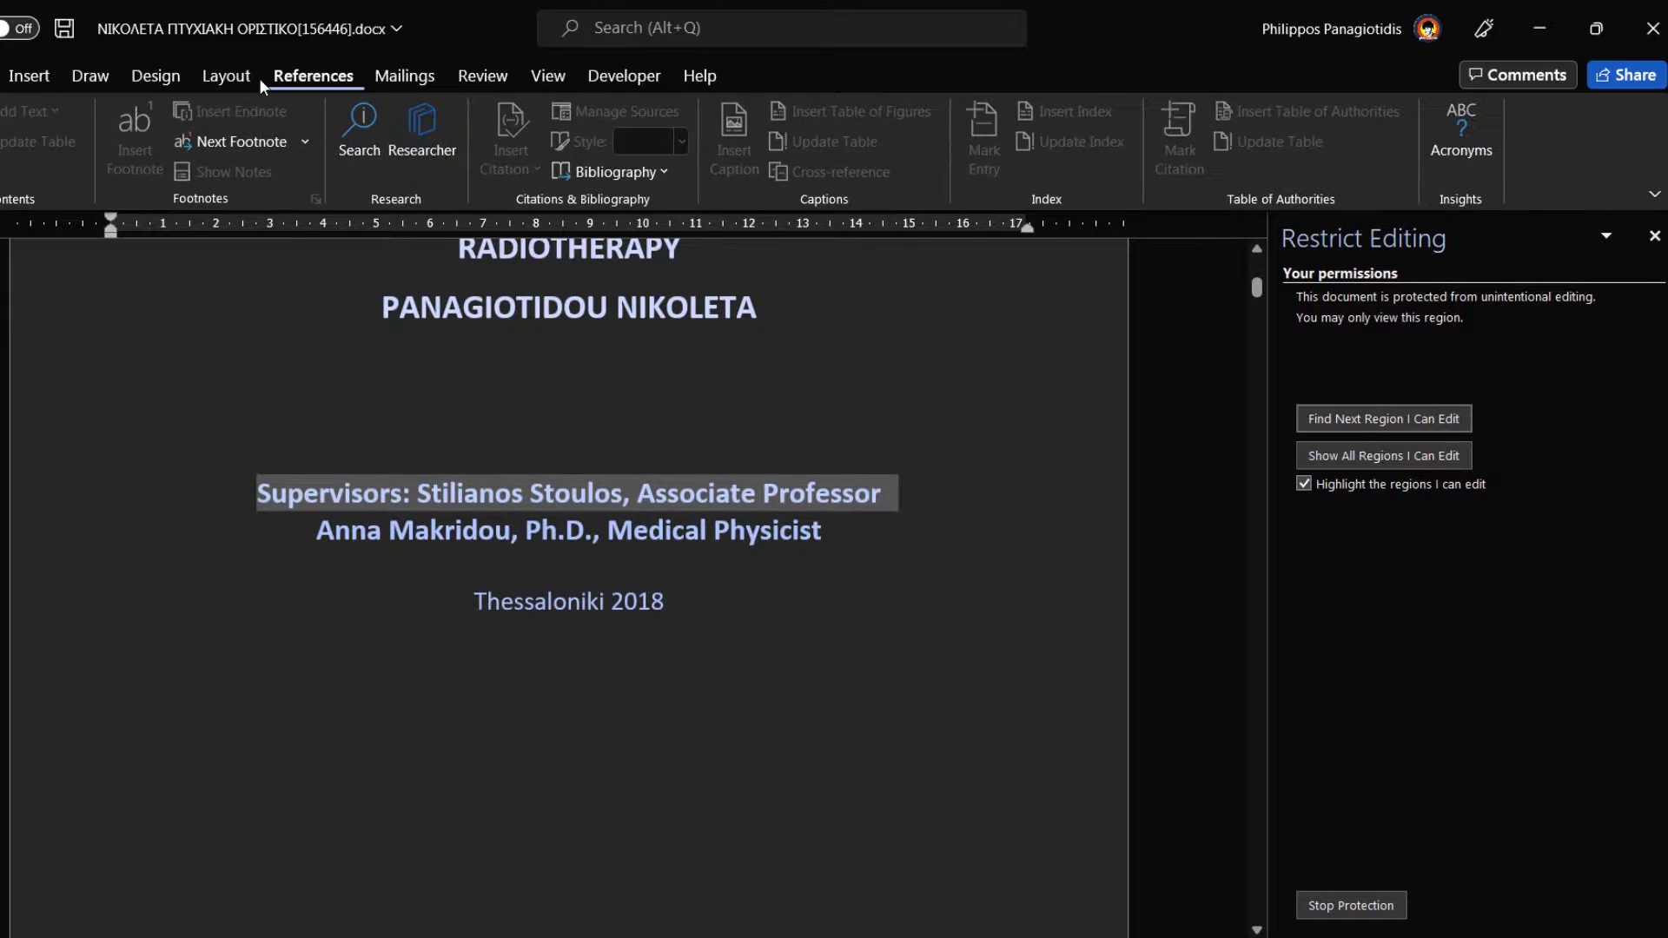
click(243, 80)
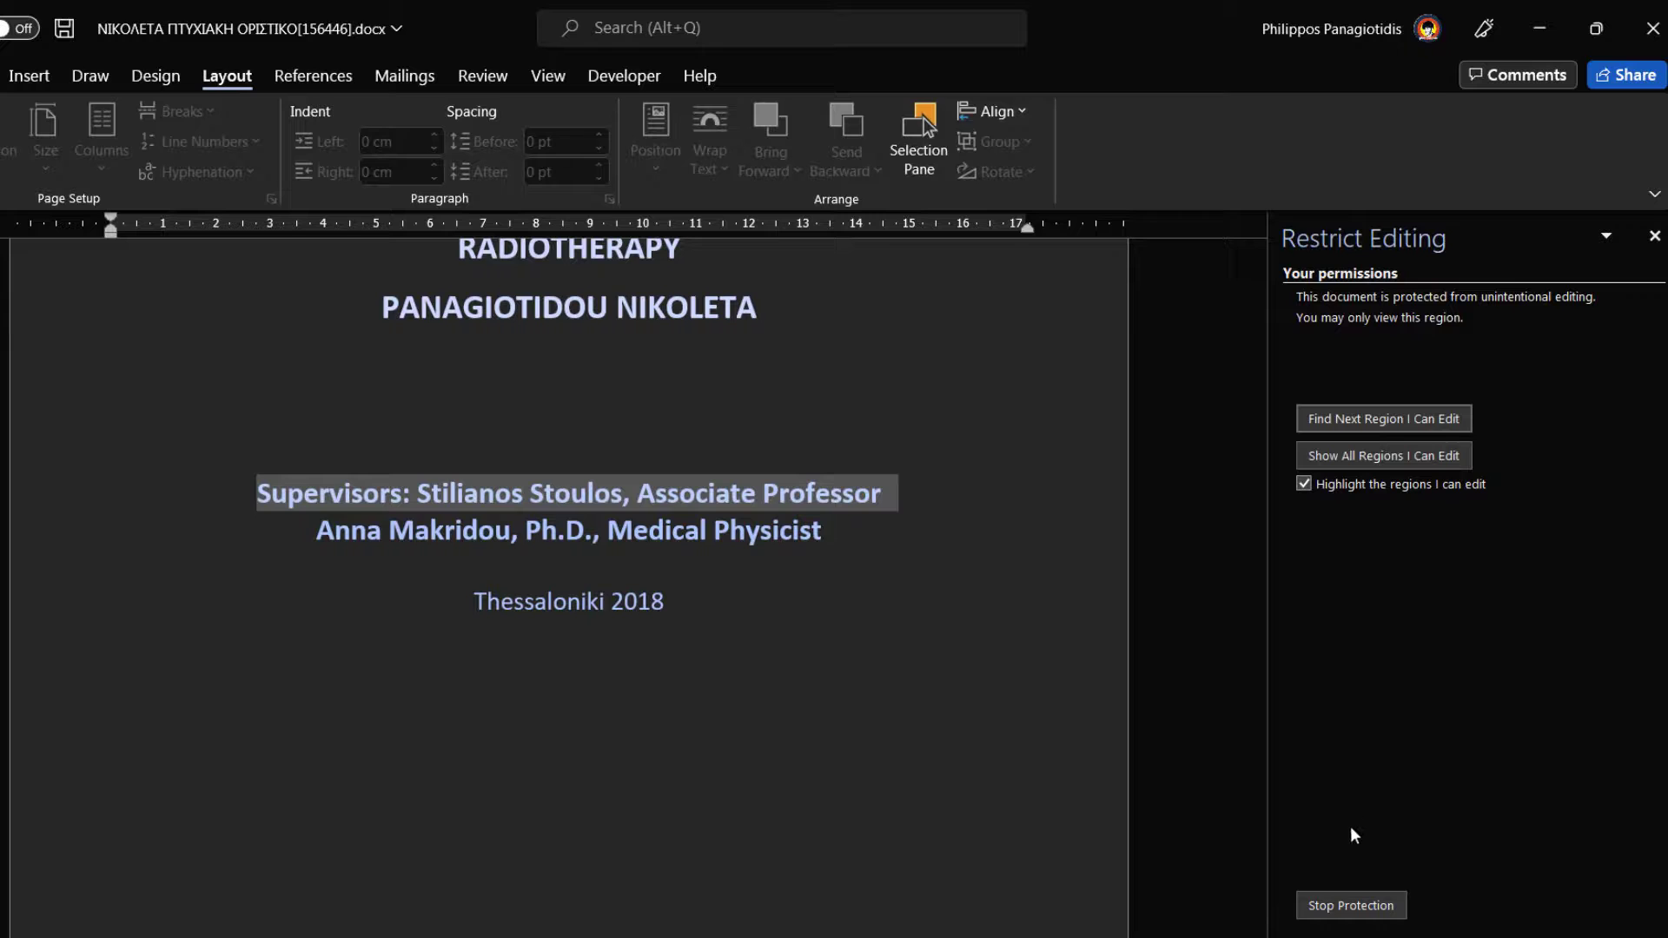
- Stop the document protection, then reopen the Start Enforcing Protection dialog to choose a password
click(1342, 908)
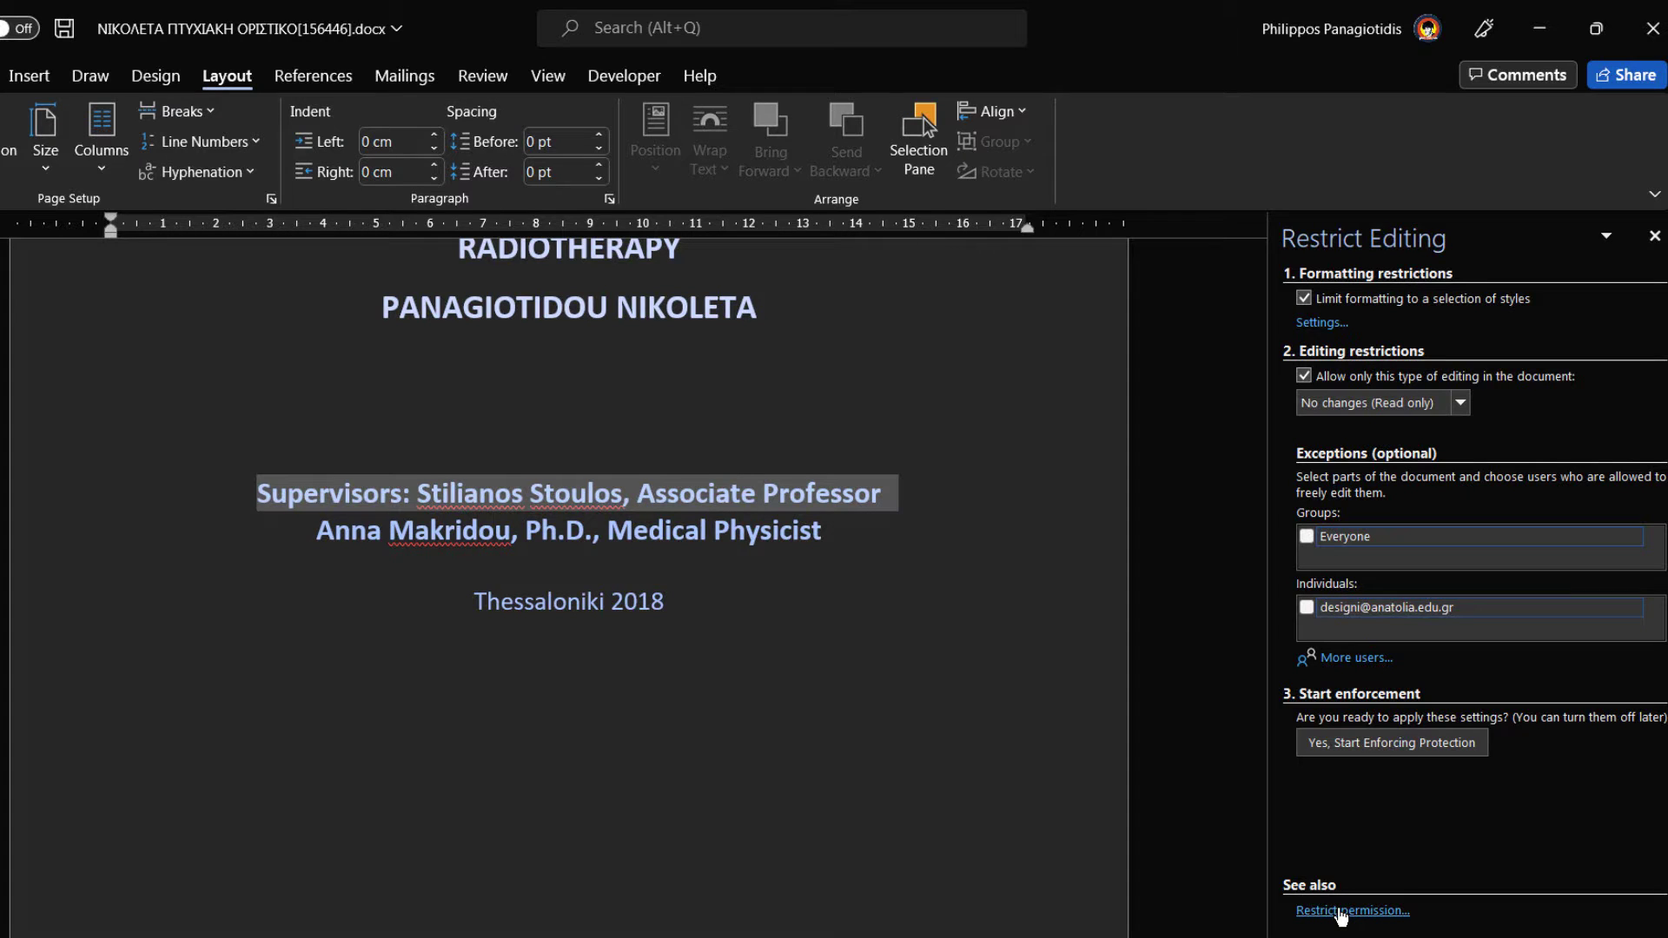
click(1350, 744)
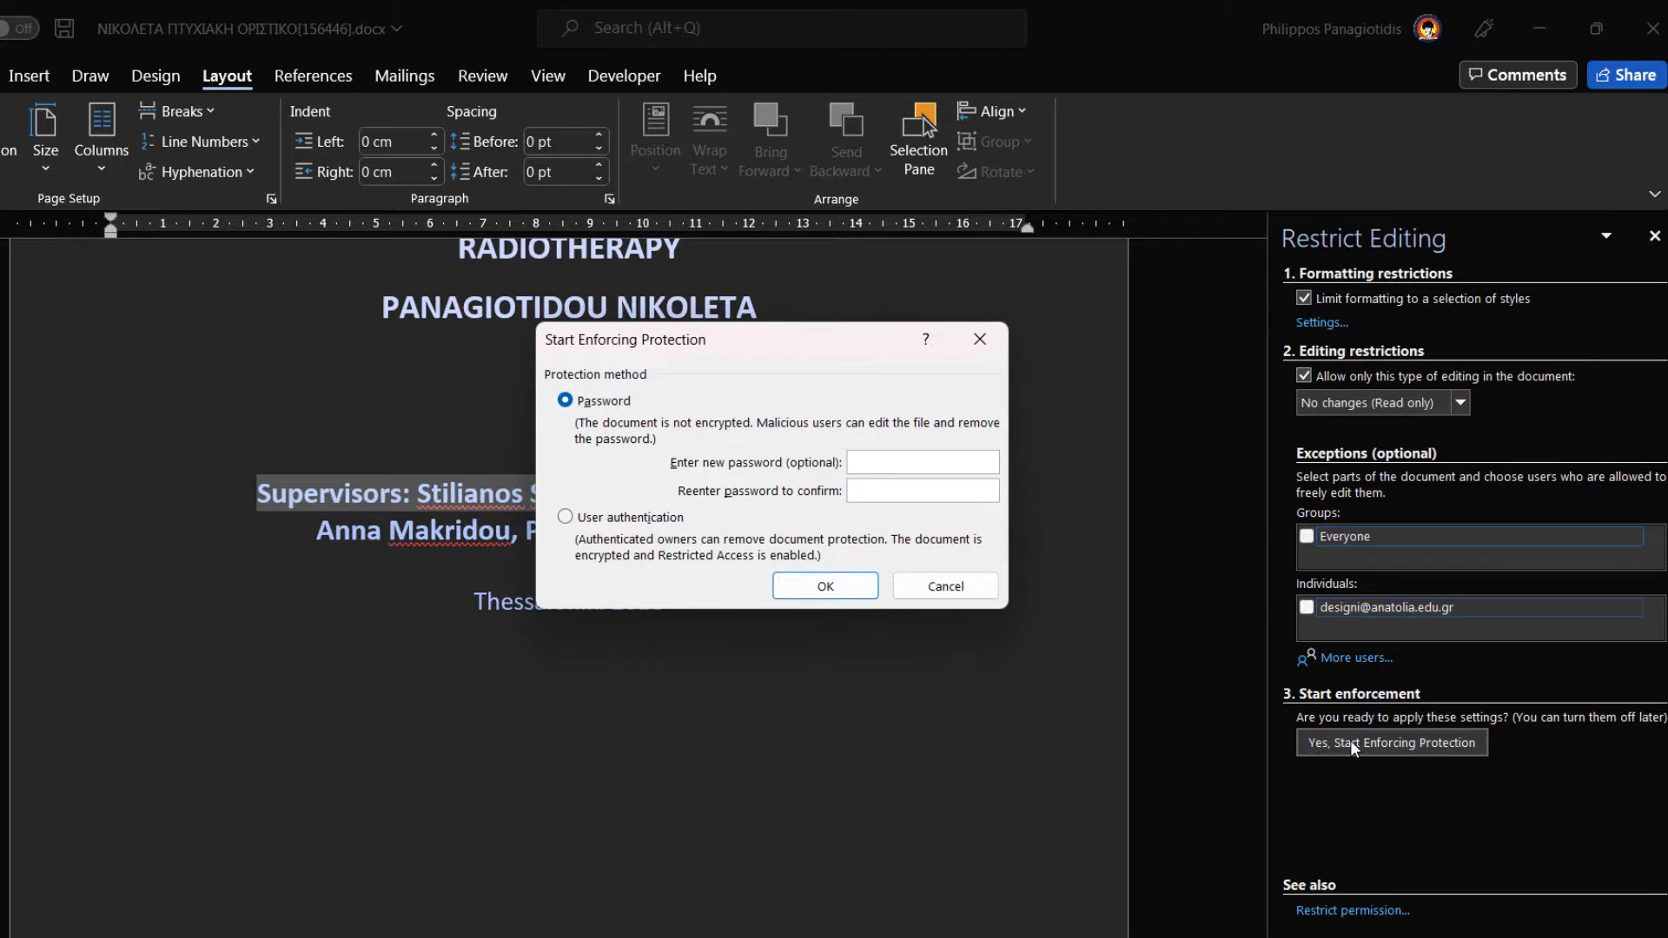